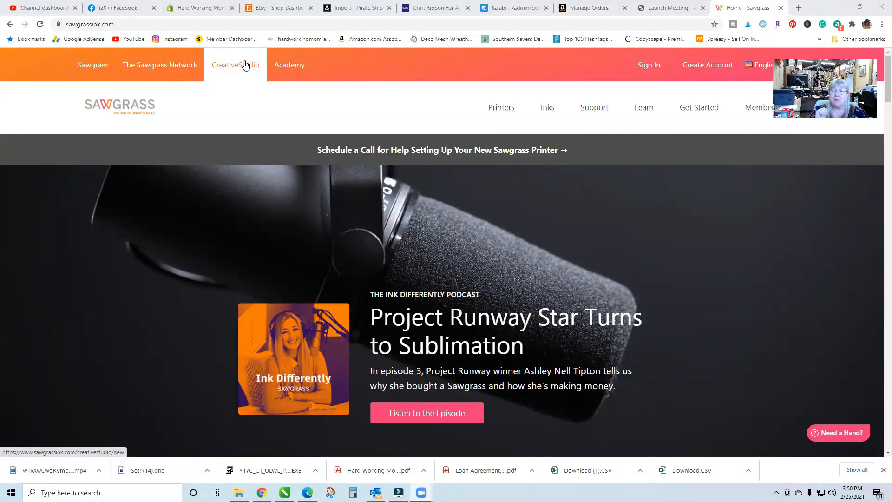
Step: Sign in to CreativeStudio with the account credentials already filled in and start creating a new design
left_click(239, 65)
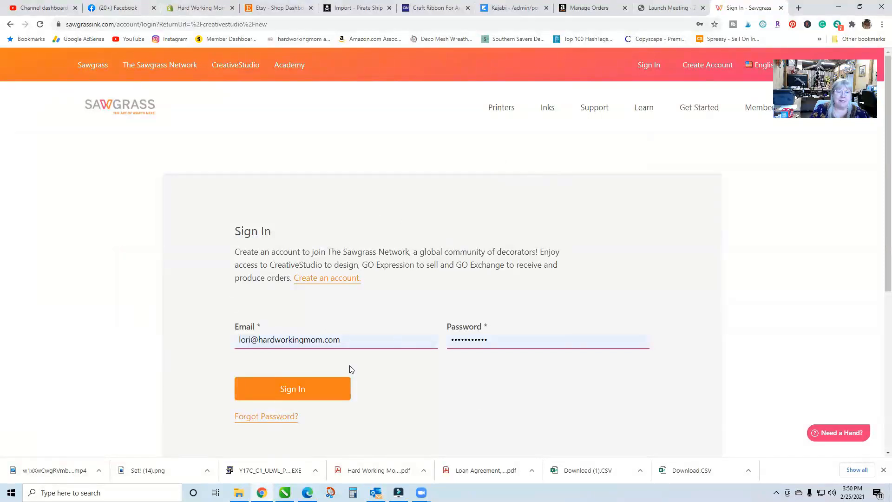
left_click(310, 391)
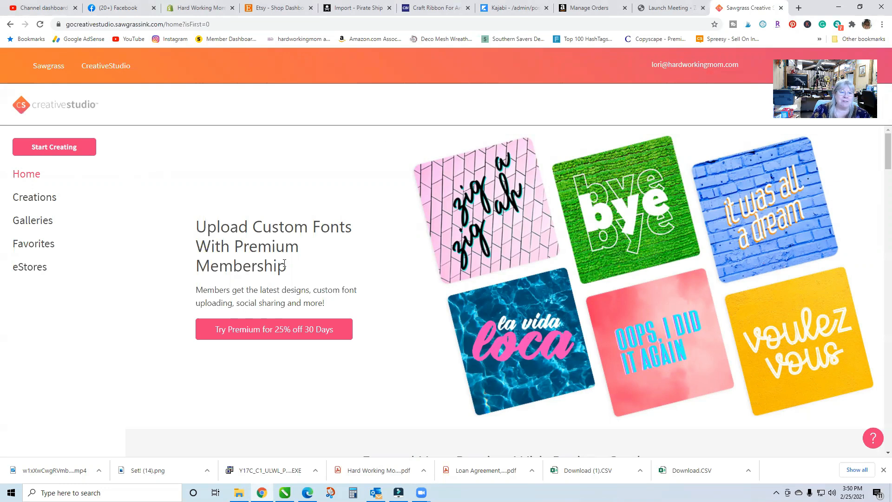
scroll(325, 289, "down", 10)
scroll(366, 373, "up", 6)
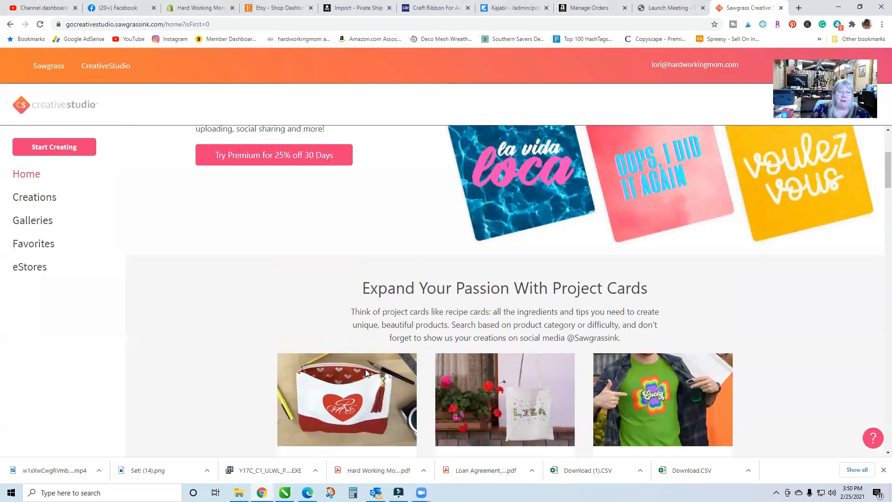
scroll(366, 373, "up", 4)
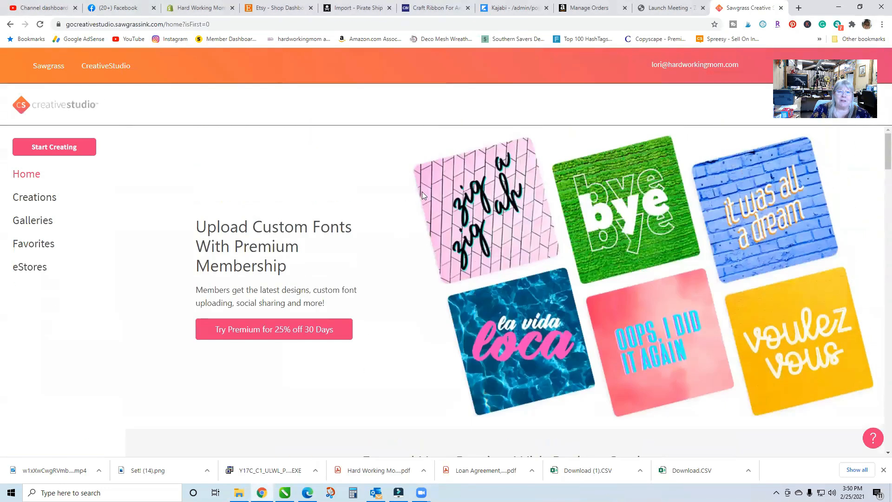
left_click(57, 148)
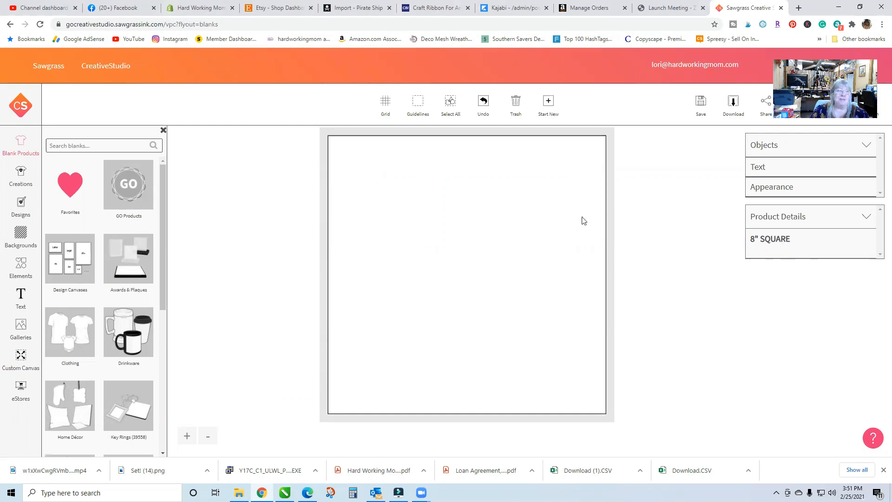
Step: Search the blank products for "7", load the 7" x 9" Landscape blank and add it to the favorites
scroll(107, 212, "down", 3)
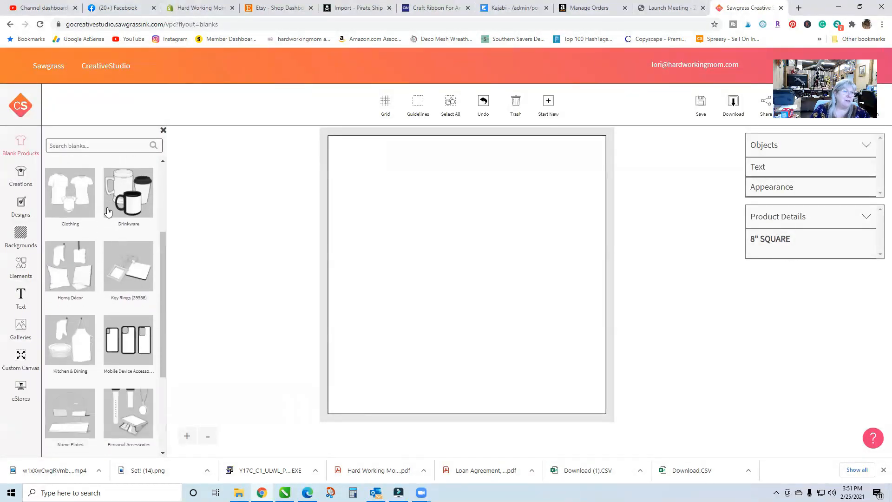
scroll(107, 212, "down", 3)
scroll(105, 385, "up", 6)
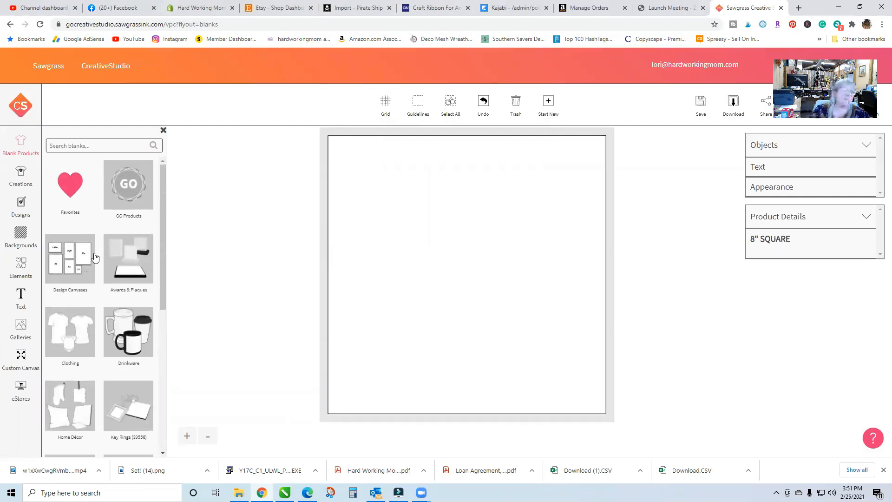
scroll(90, 263, "down", 4)
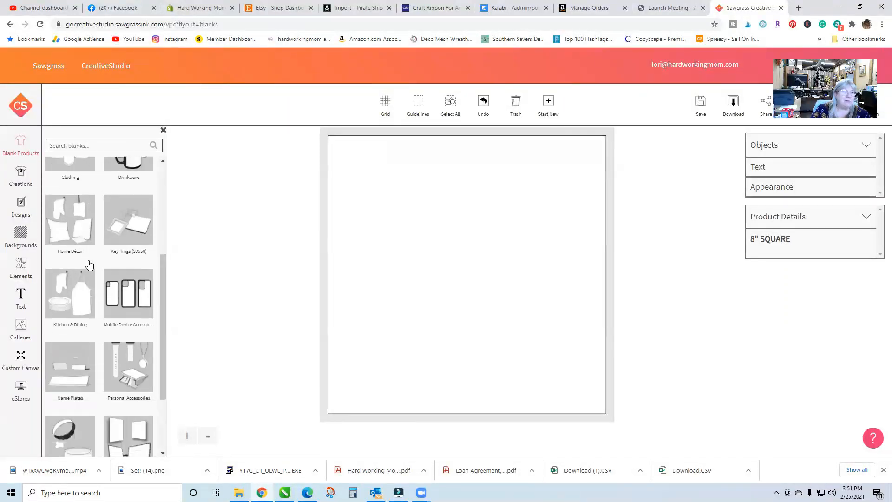
scroll(90, 265, "up", 4)
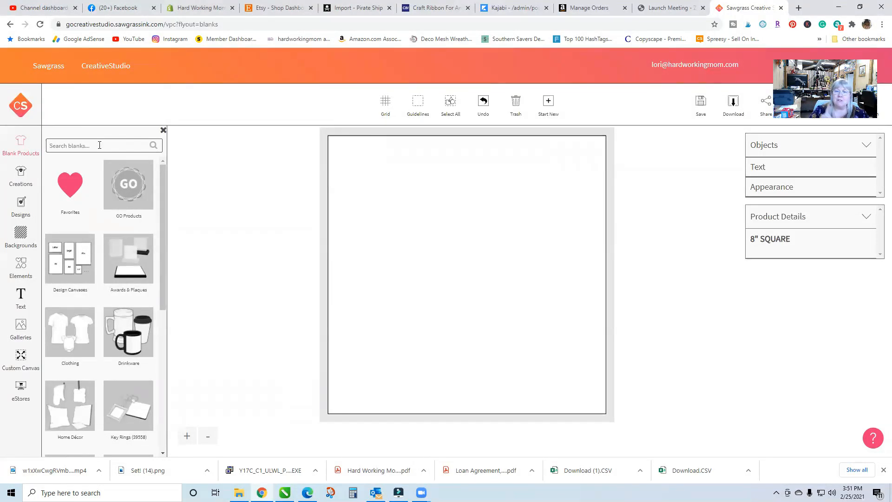
type("7")
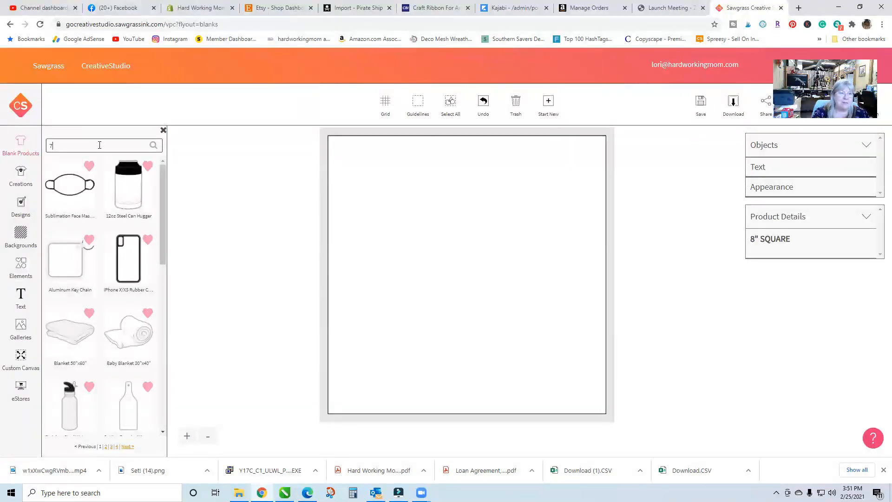
left_click(60, 197)
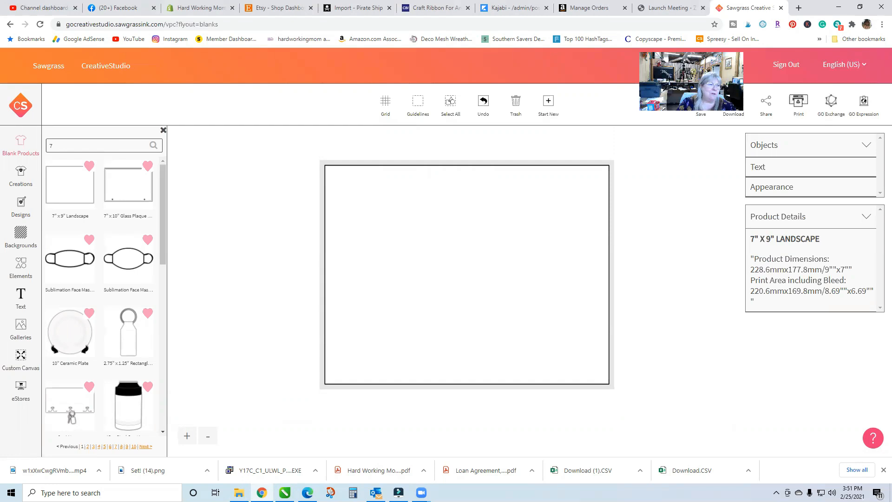
left_click(90, 168)
left_click(163, 130)
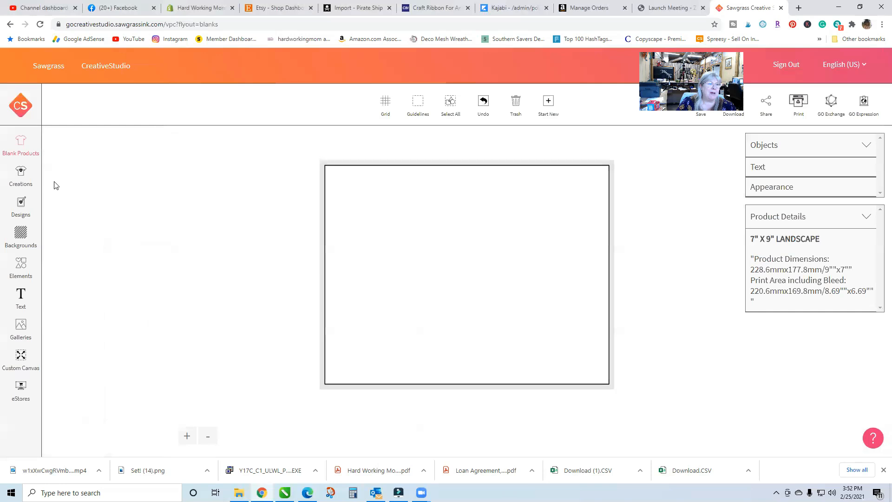
Step: Load the 7" x 9" Portrait blank from the favorites and switch its orientation to landscape
left_click(21, 151)
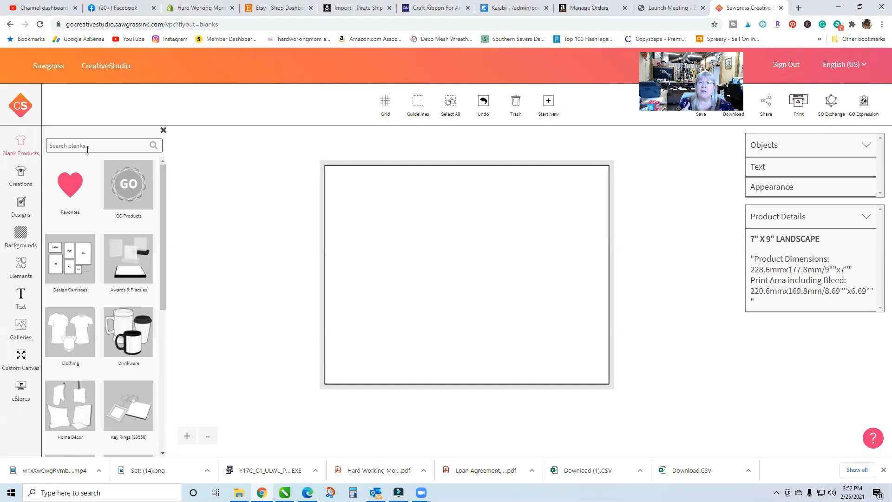
left_click(75, 192)
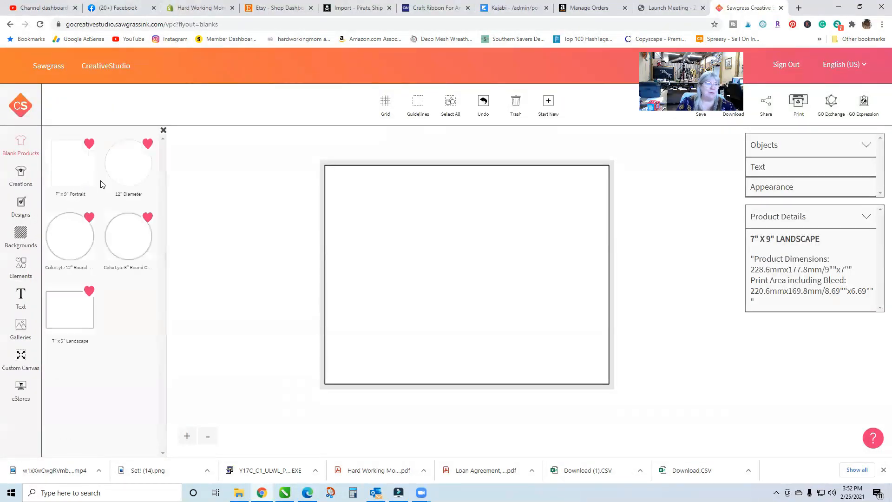
left_click(69, 172)
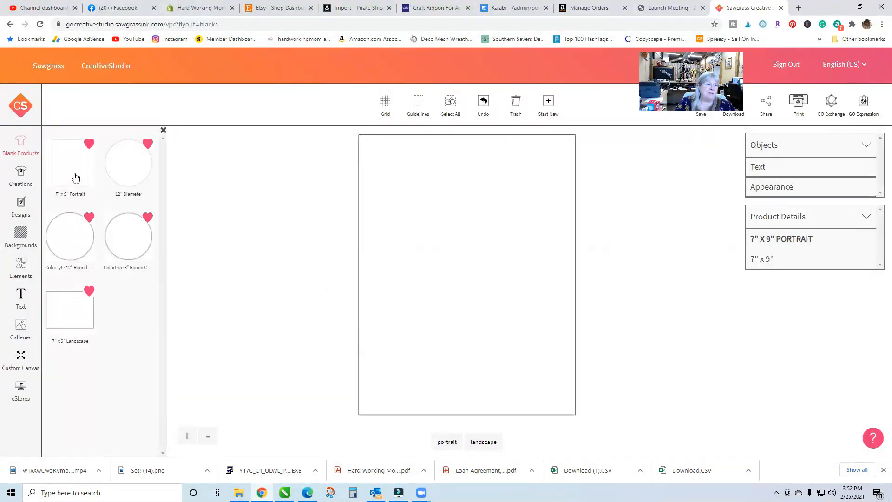
left_click(488, 444)
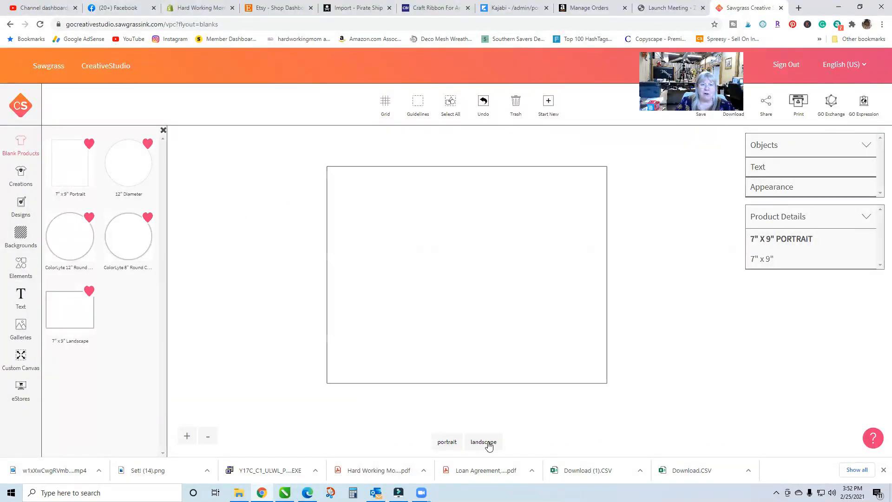
left_click(456, 446)
left_click(483, 444)
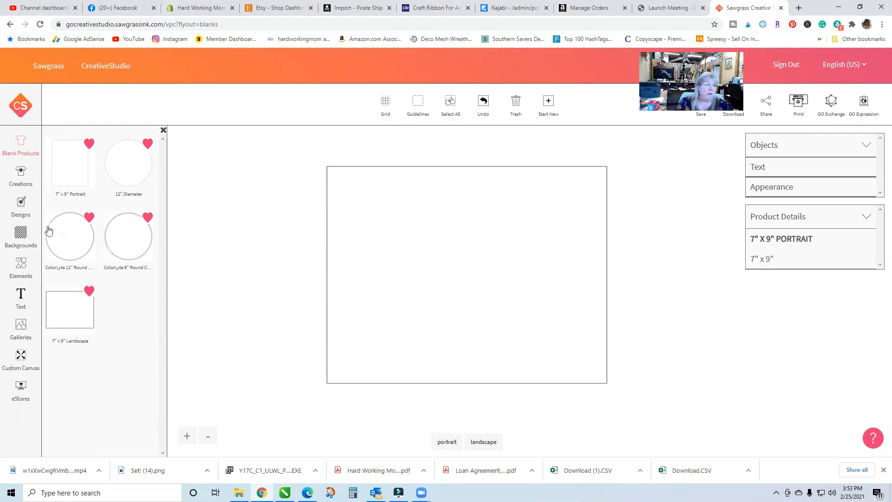
Step: Add the pink polka-dot background from the Basics category to the canvas
left_click(33, 234)
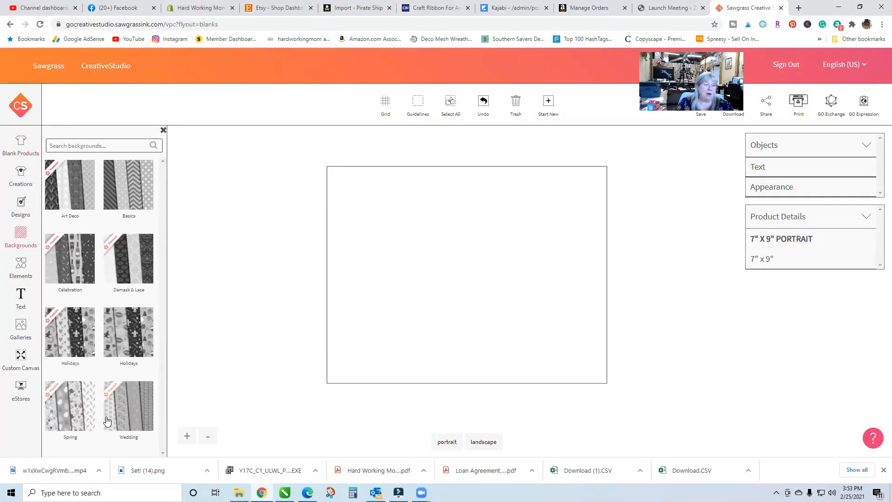
left_click(24, 271)
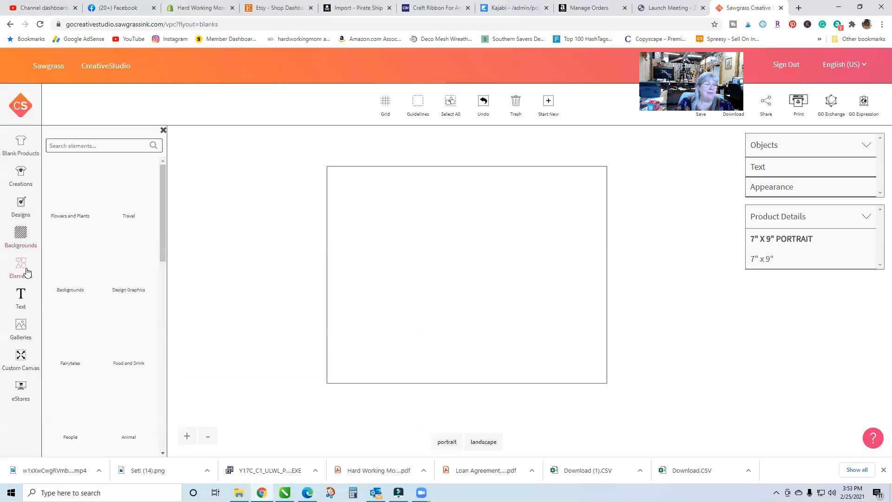
left_click(22, 241)
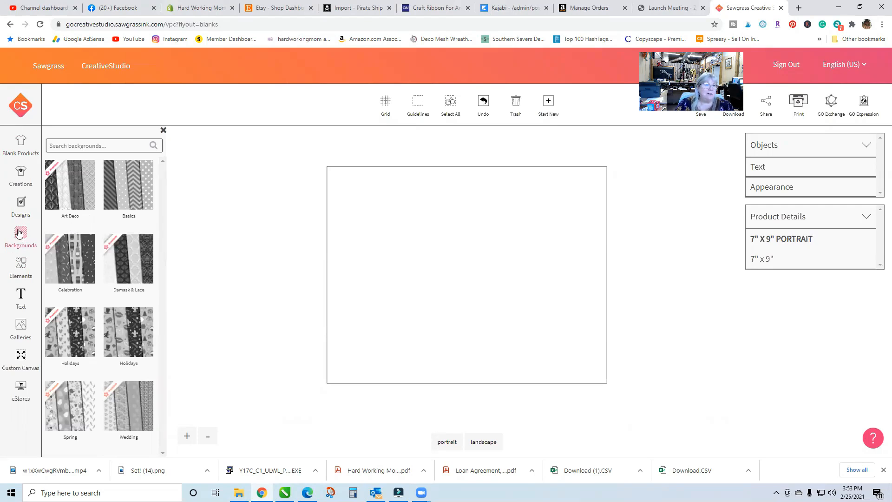
left_click(133, 193)
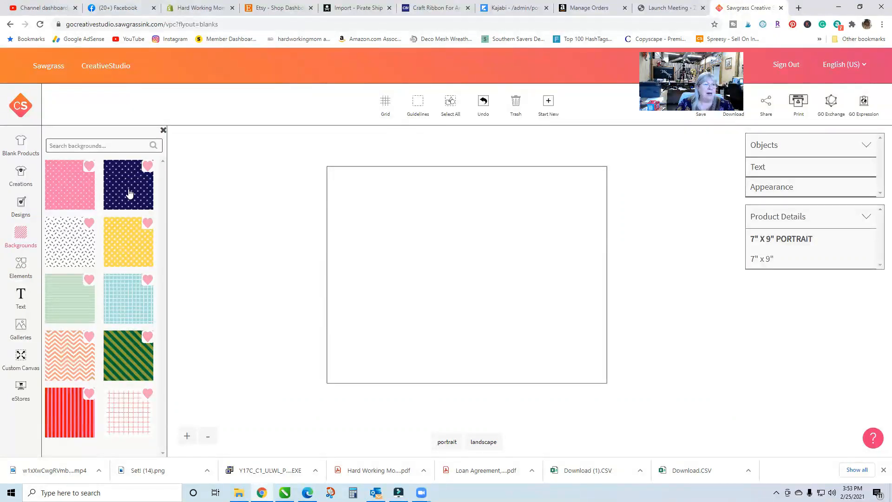
left_click(56, 202)
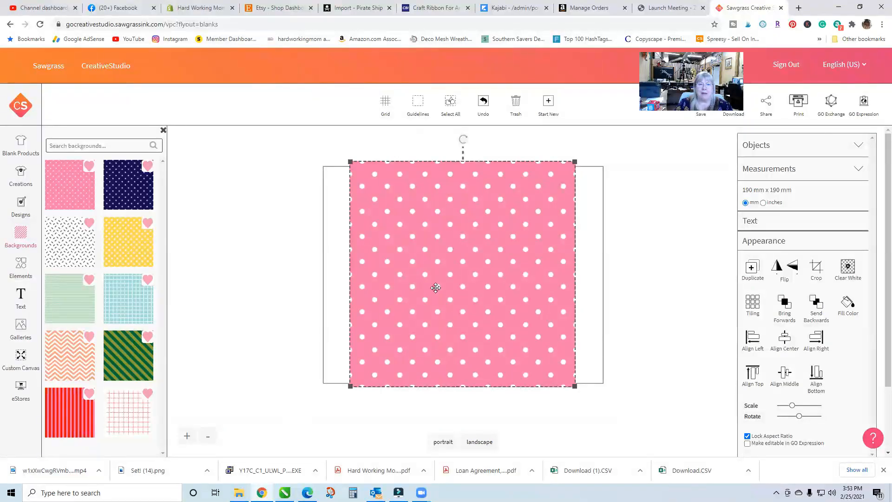
Step: Try resizing and repositioning the pink polka-dot background on the landscape canvas with its aspect ratio locked
left_click_drag(577, 392, 640, 394)
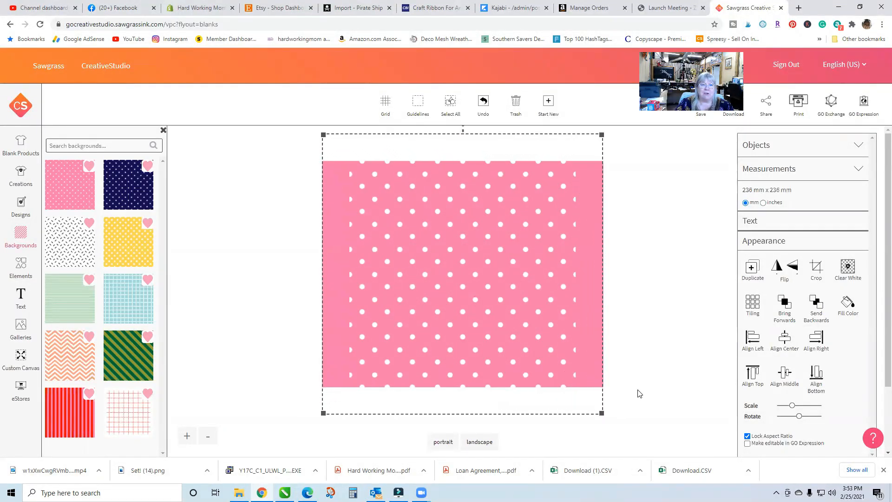
left_click_drag(602, 413, 545, 346)
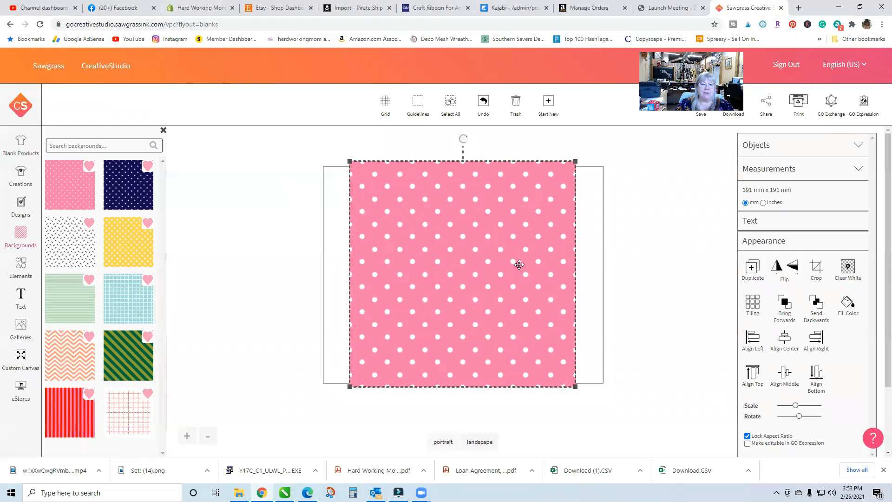
mouse_move(494, 291)
left_mouse_down()
mouse_move(534, 295)
mouse_move(493, 290)
left_mouse_up()
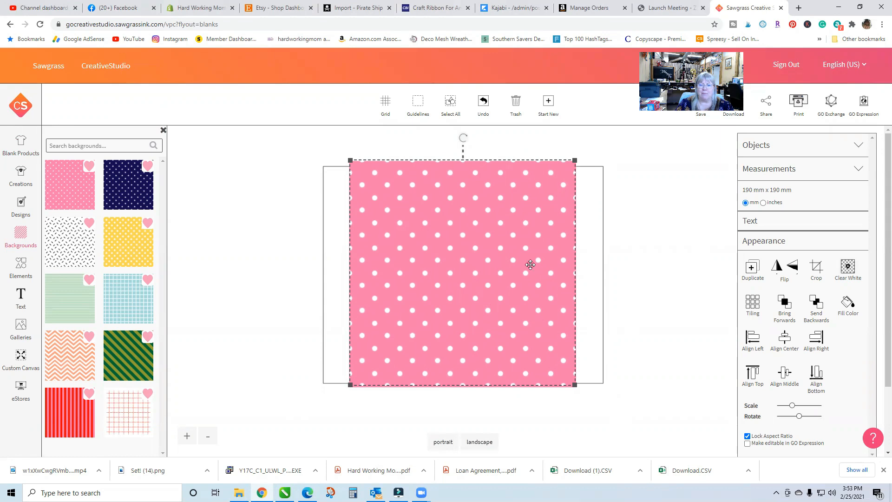
left_click_drag(436, 269, 431, 271)
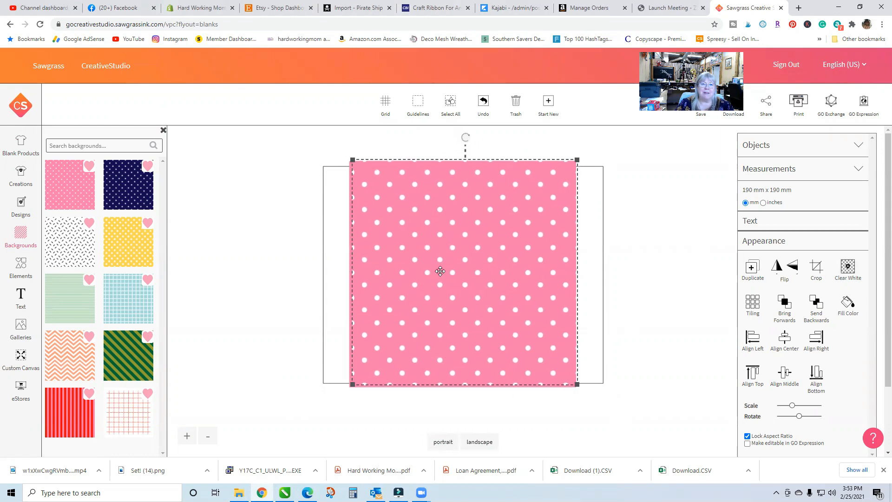
left_click_drag(350, 164, 338, 148)
left_click_drag(346, 184, 350, 186)
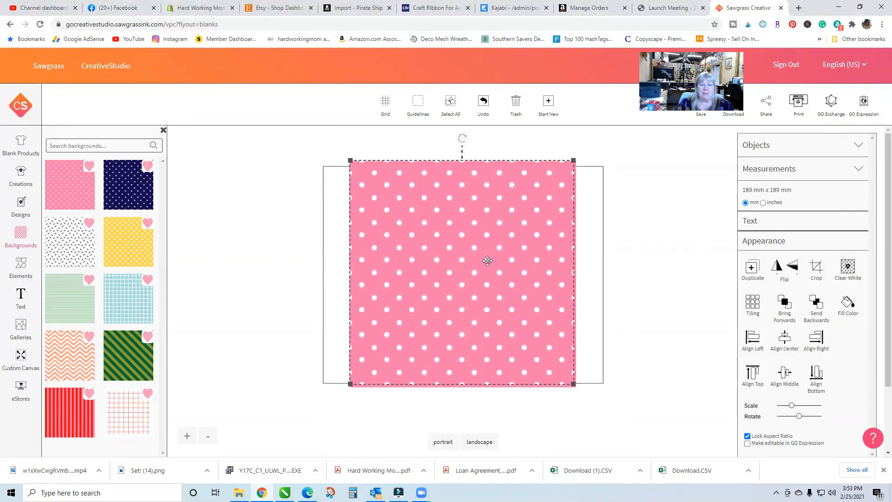
Step: Unlock the aspect ratio of the solid pink layer and stretch it to cover the whole landscape canvas
scroll(800, 399, "down", 3)
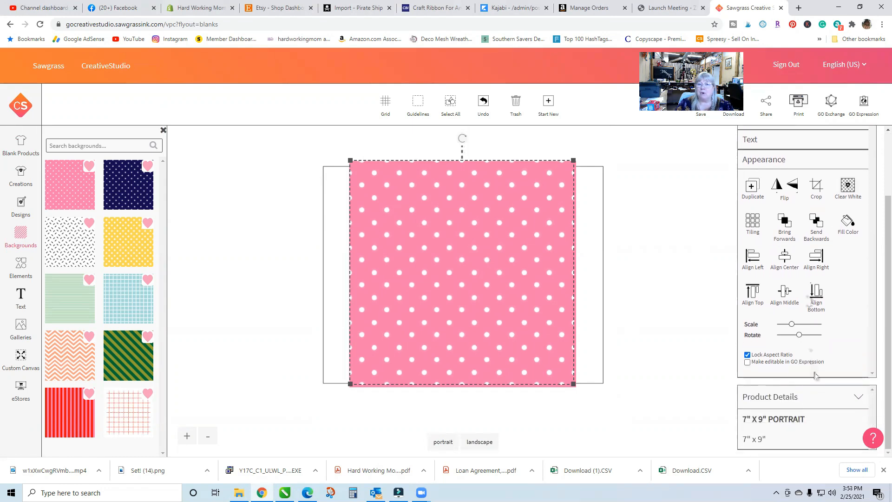
left_click(758, 358)
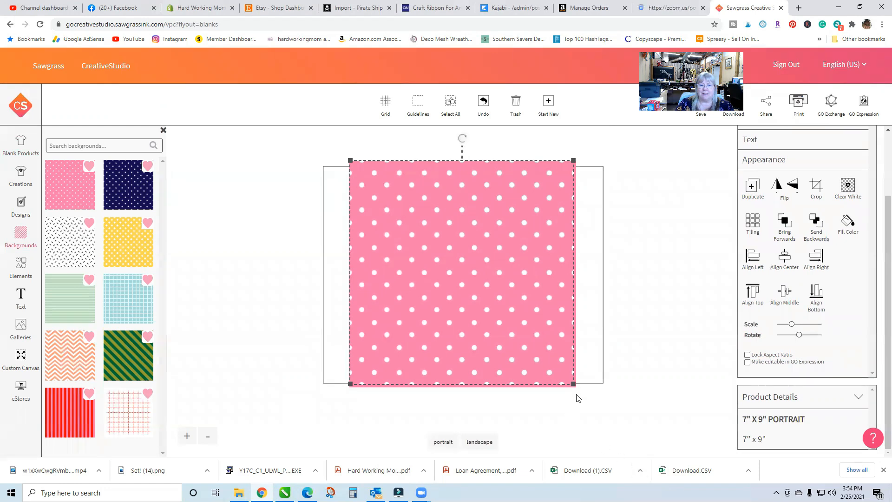
left_click_drag(574, 386, 619, 399)
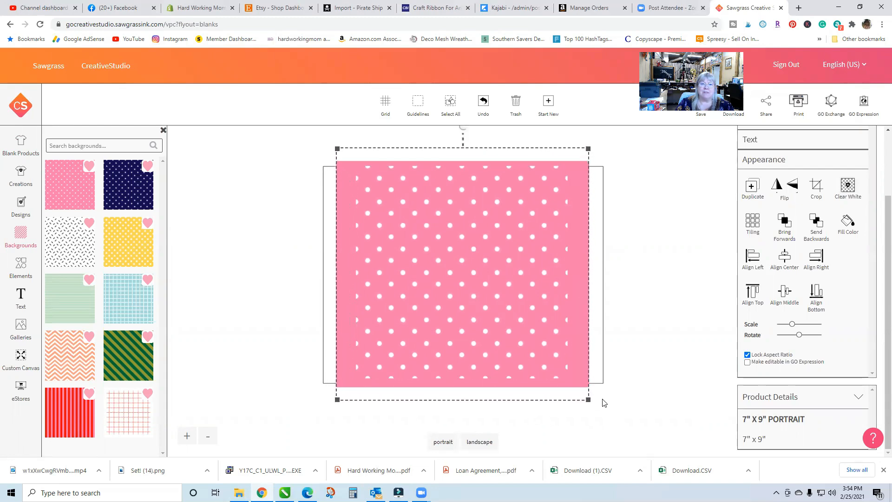
mouse_move(590, 401)
left_mouse_down()
mouse_move(576, 391)
mouse_move(636, 400)
mouse_move(595, 399)
mouse_move(625, 385)
mouse_move(590, 405)
mouse_move(578, 396)
mouse_move(592, 403)
left_mouse_up()
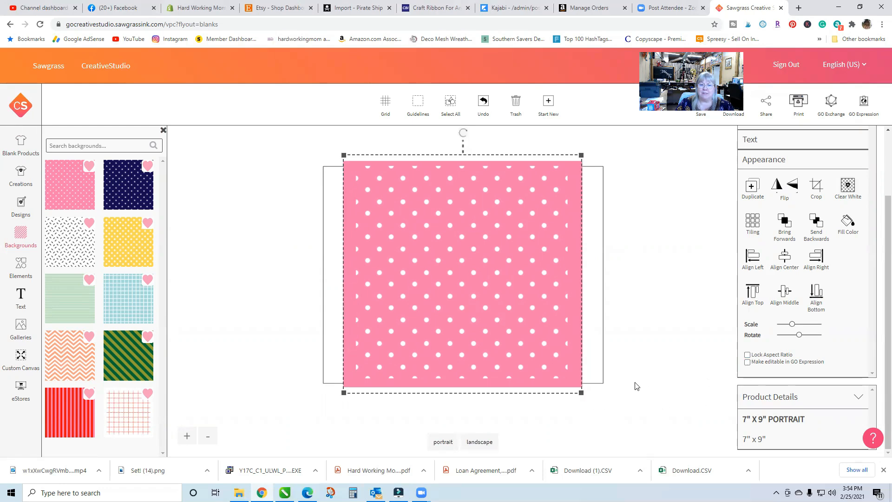
left_click_drag(582, 399, 630, 384)
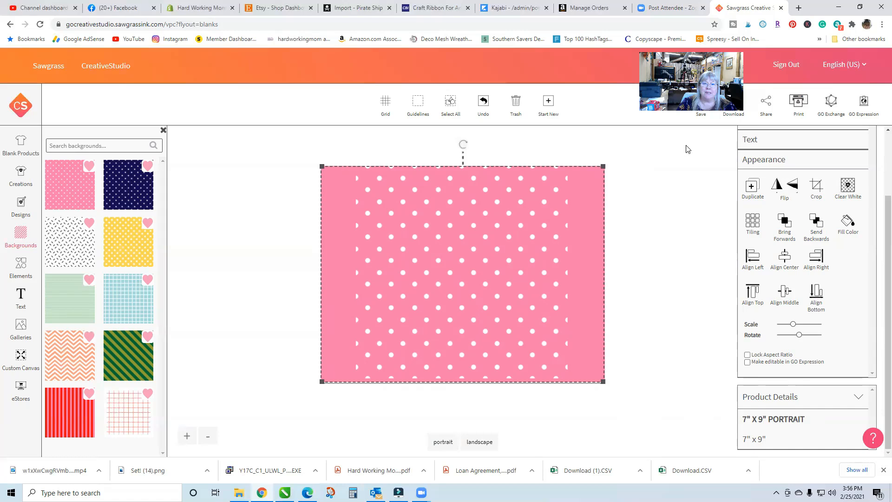
Step: Unlock the polka-dot layer's aspect ratio and stretch it to about 247 x 194 mm, positioned to cover the whole landscape canvas
left_click(748, 355)
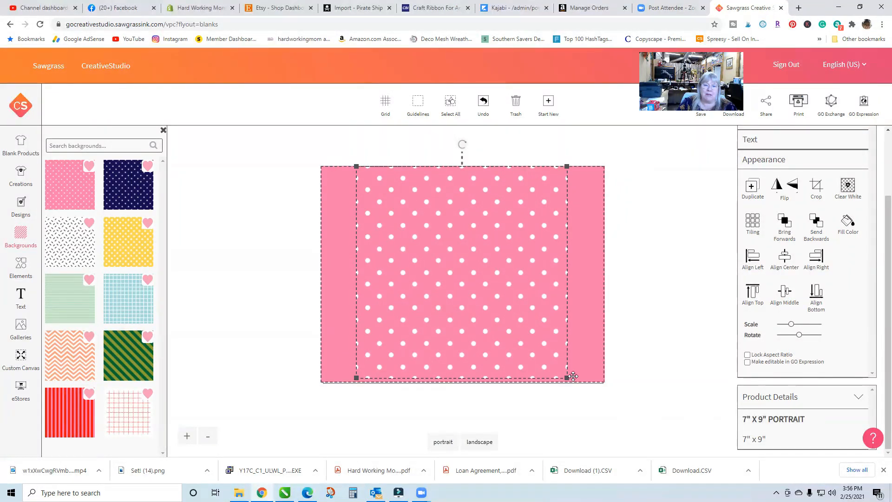
mouse_move(567, 378)
left_mouse_down()
mouse_move(612, 392)
mouse_move(581, 367)
mouse_move(573, 376)
left_mouse_up()
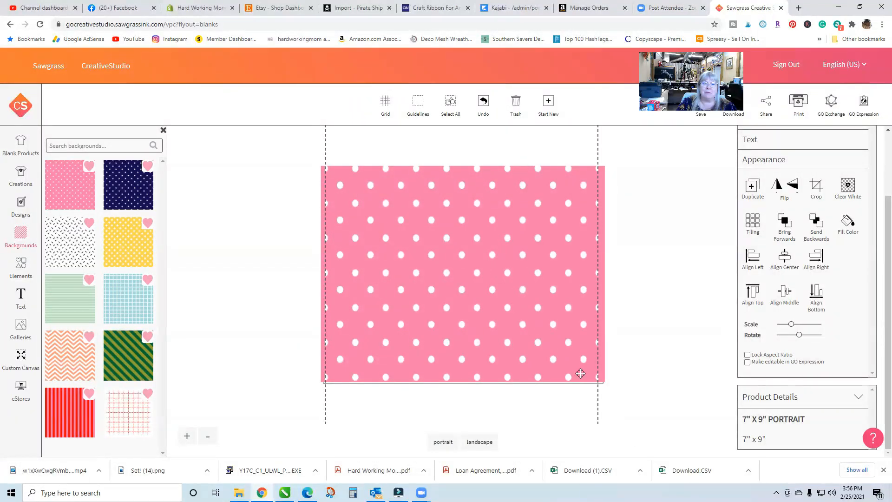
left_click_drag(518, 295, 498, 330)
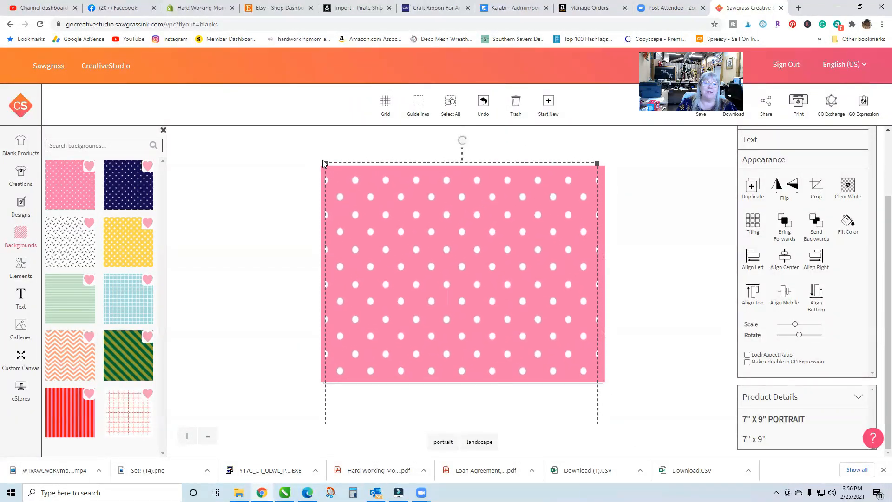
left_click_drag(326, 166, 370, 198)
left_click_drag(395, 289, 393, 229)
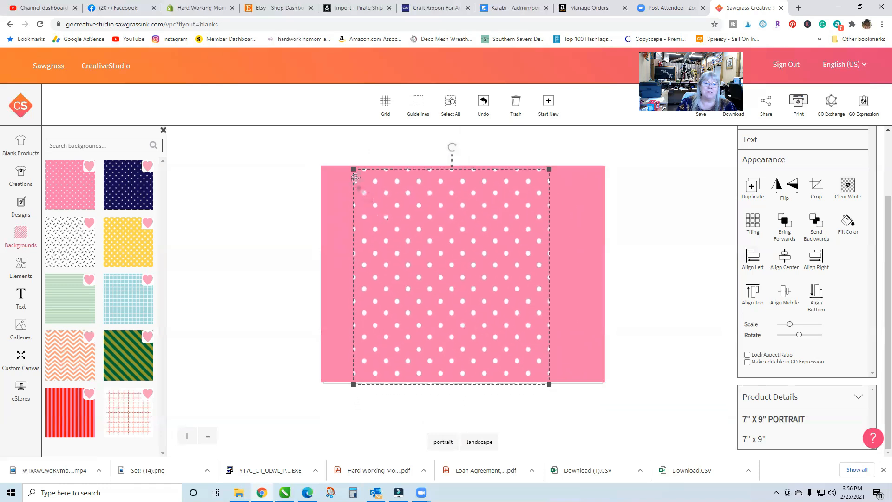
left_click_drag(353, 173, 313, 171)
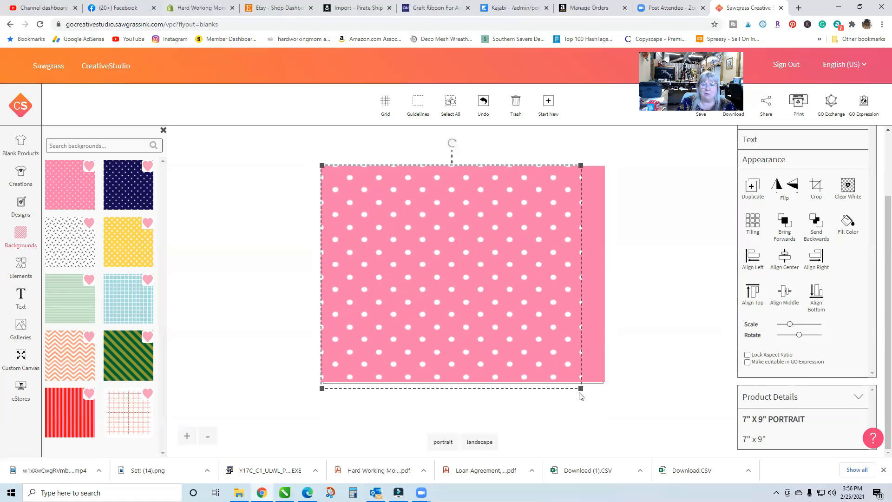
left_click_drag(581, 395, 632, 390)
left_click_drag(622, 421, 631, 389)
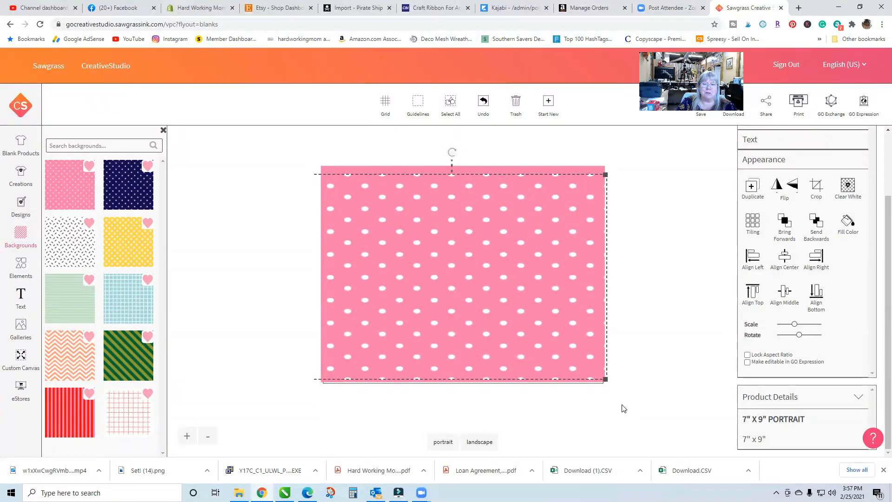
left_click_drag(621, 389, 606, 374)
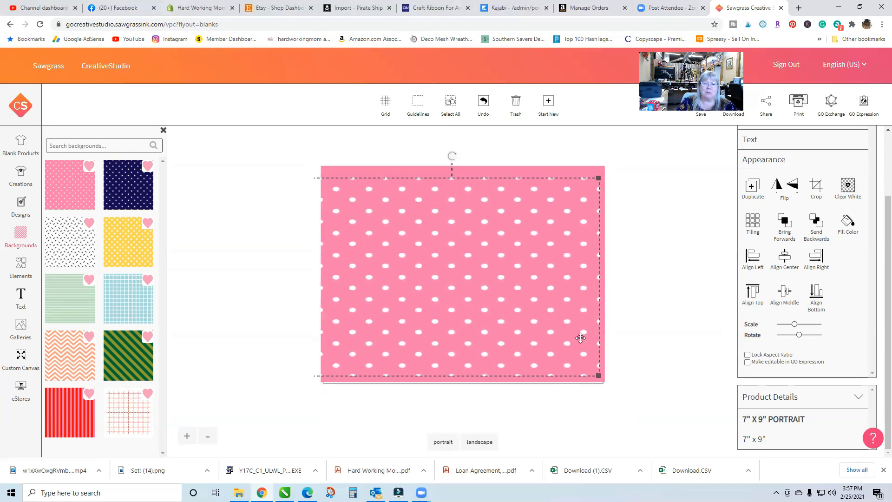
left_click_drag(556, 297, 563, 289)
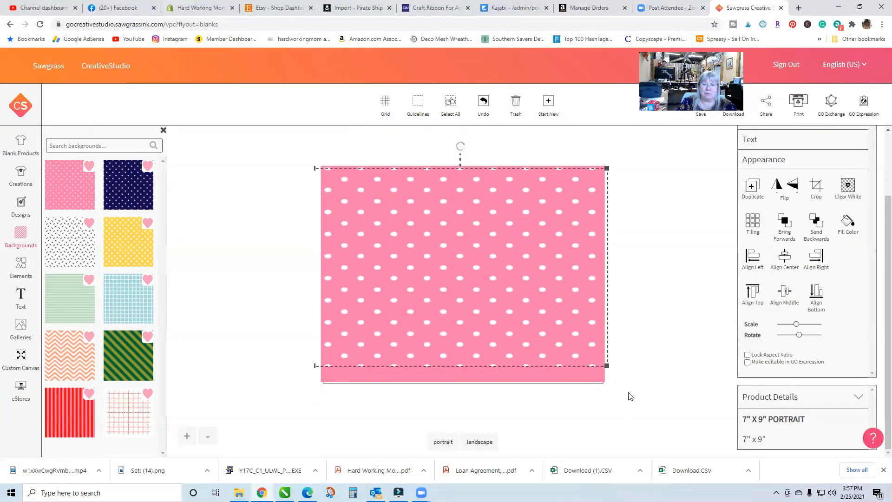
left_click_drag(608, 371, 607, 391)
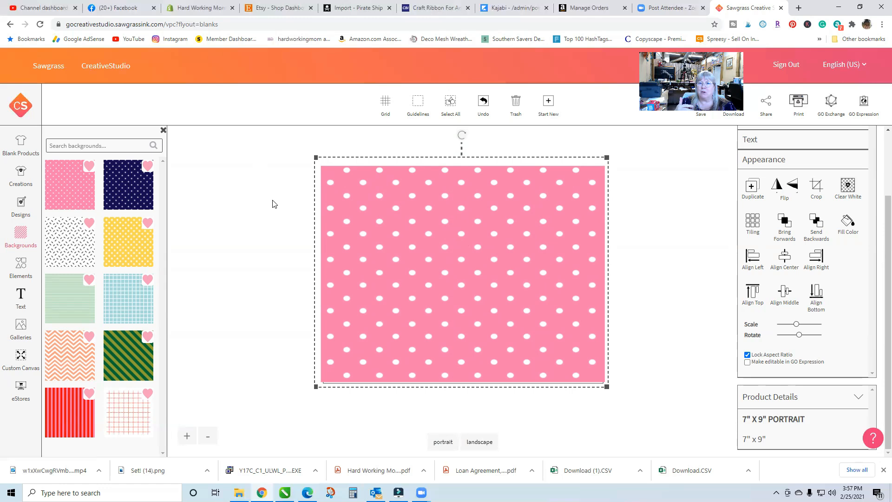
left_click(441, 357)
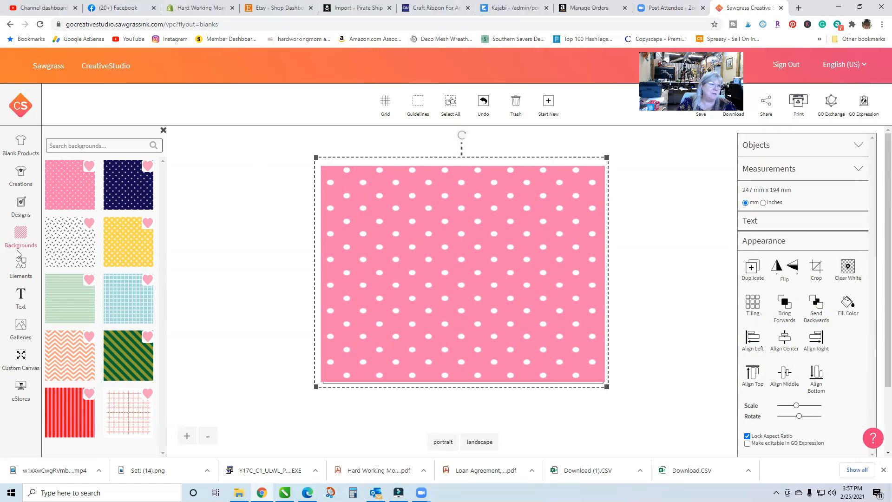
Step: Look through the Flowers and Plants elements for artwork that suits the pink polka-dot background
left_click(20, 271)
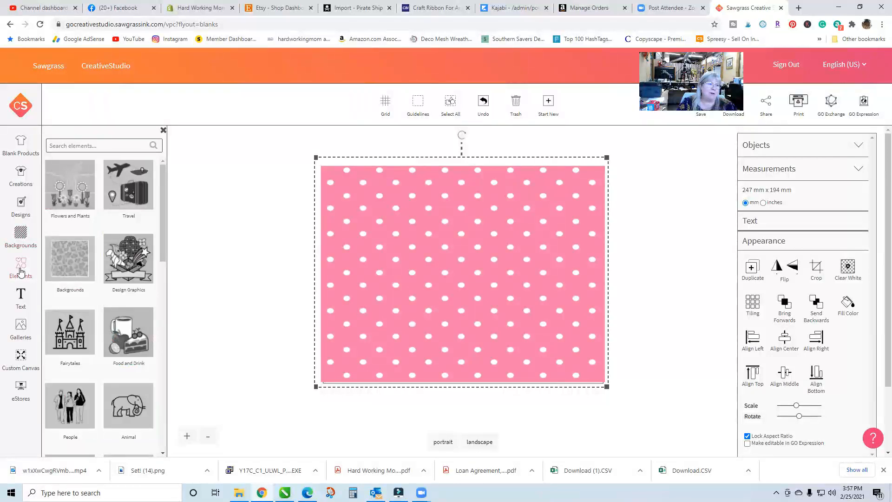
left_click(68, 188)
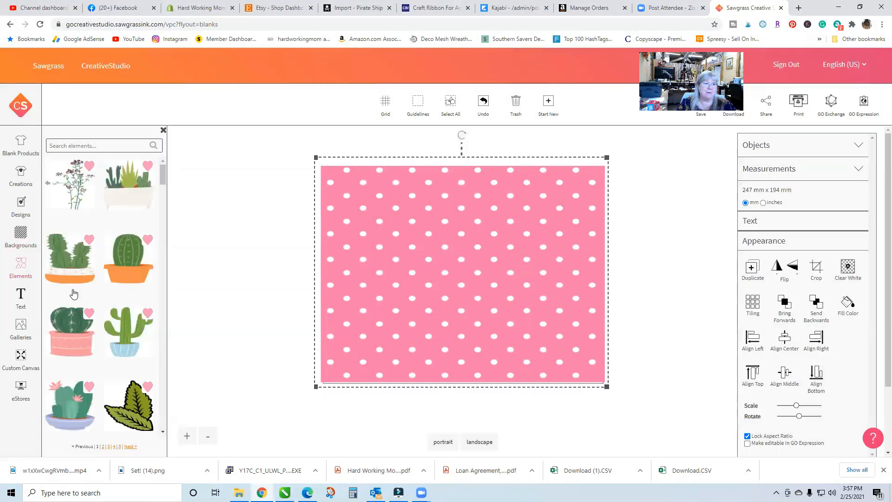
scroll(73, 294, "down", 10)
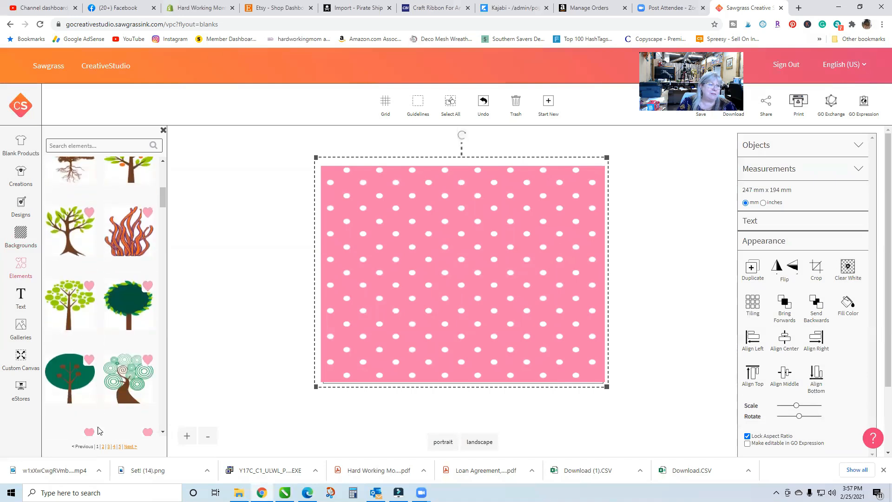
scroll(98, 360, "down", 3)
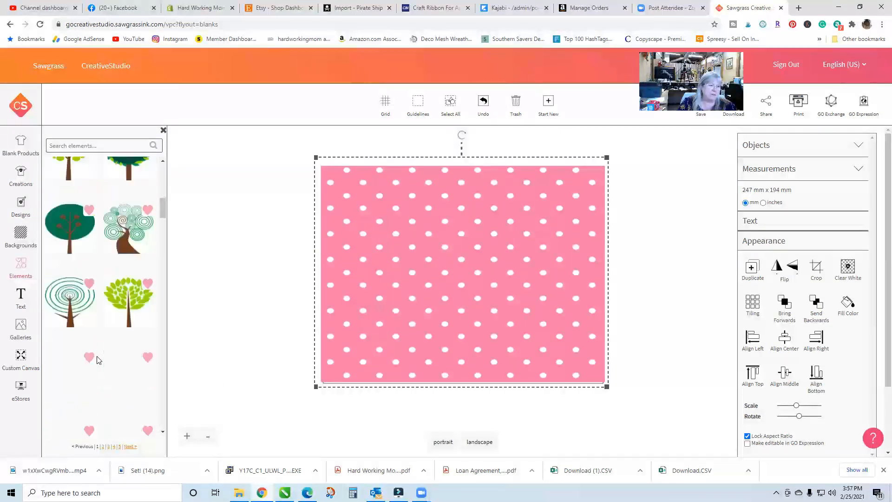
scroll(98, 361, "down", 3)
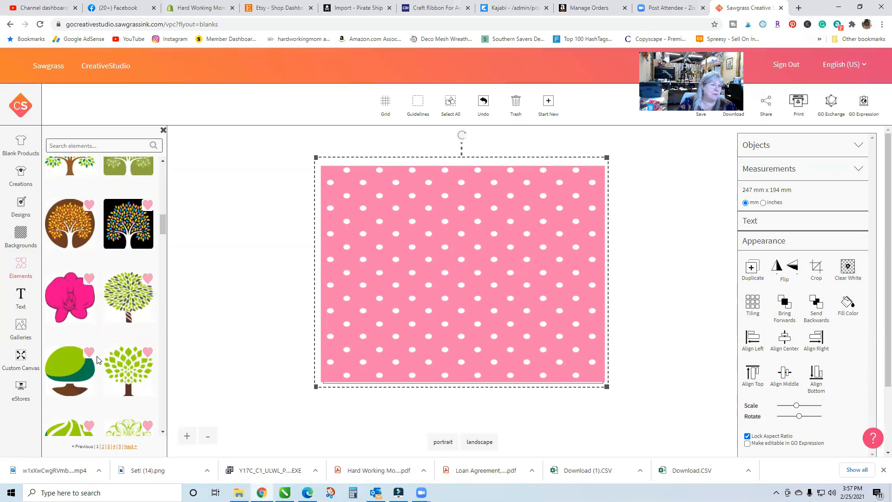
scroll(78, 319, "down", 10)
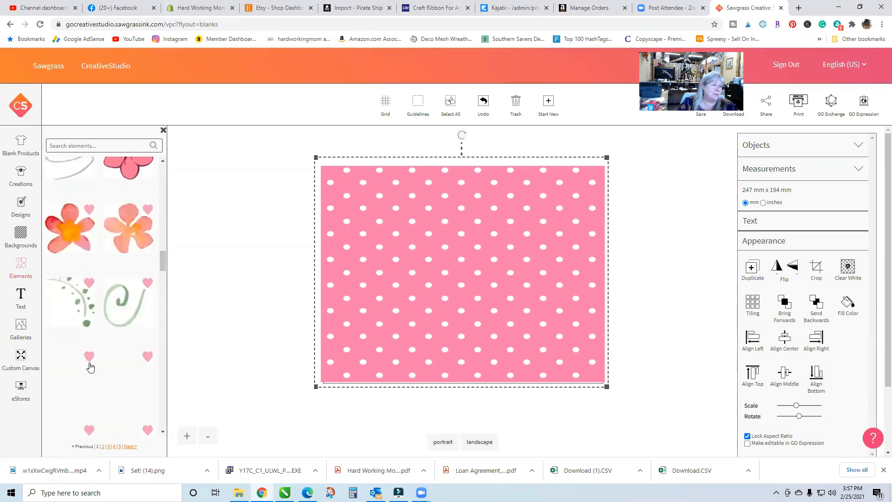
Step: Return to the element categories and open Unicorns and Rainbows
left_click(25, 272)
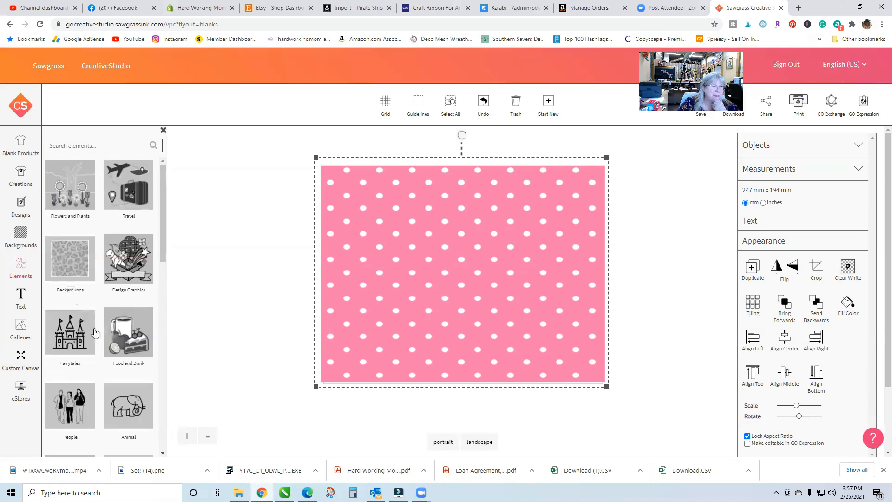
scroll(95, 332, "down", 10)
scroll(126, 322, "down", 2)
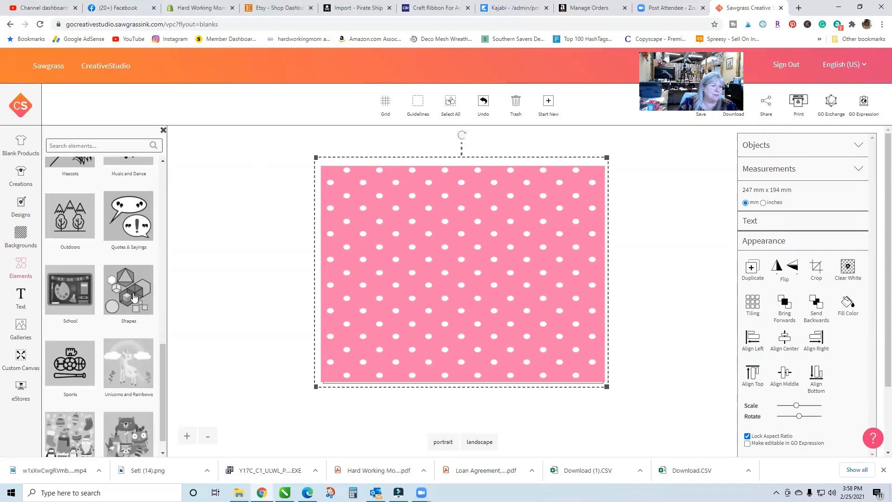
scroll(116, 346, "down", 1)
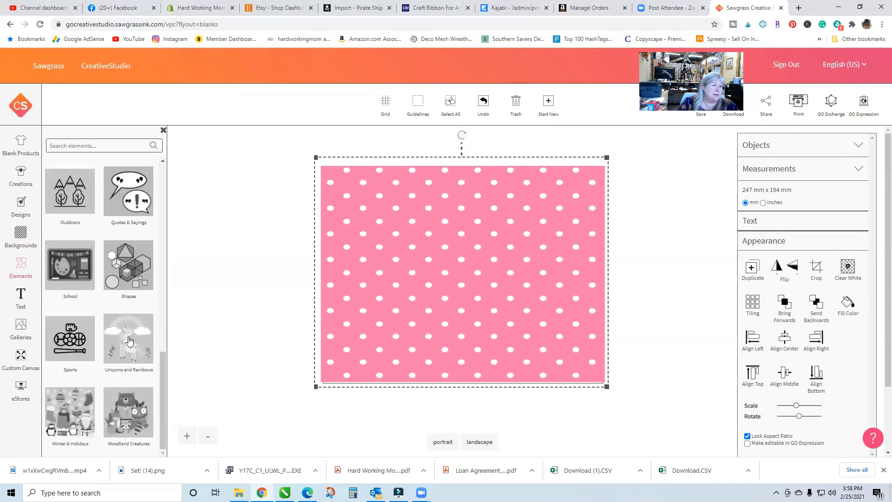
left_click(129, 341)
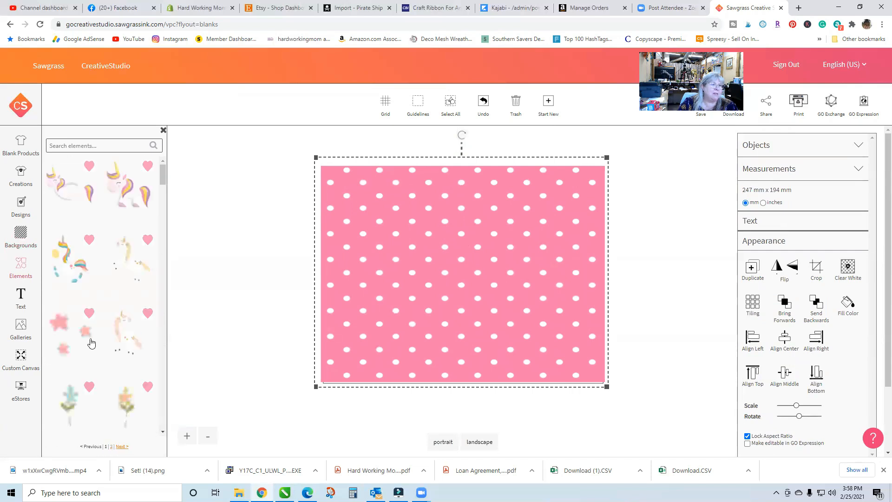
Step: Try the standing unicorn with the purple and yellow mane in different positions over the polka dots, and delete it
left_click_drag(126, 199, 407, 276)
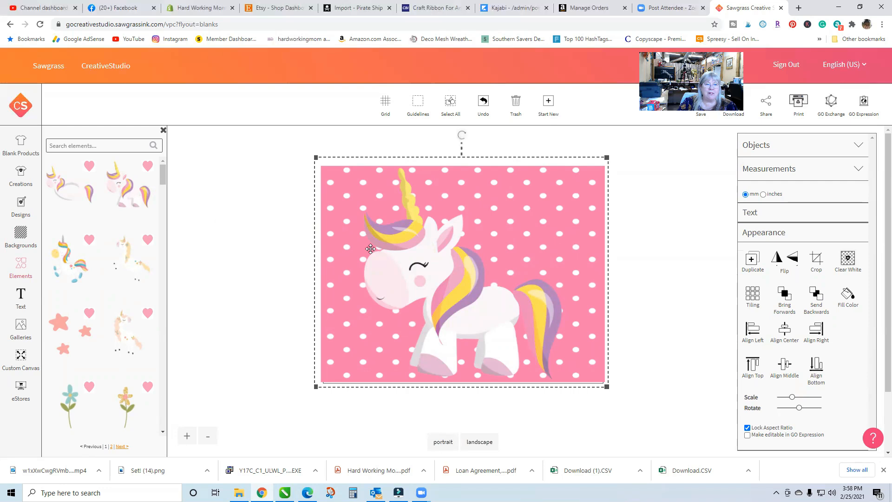
mouse_move(440, 285)
left_mouse_down()
mouse_move(618, 290)
mouse_move(432, 286)
left_mouse_up()
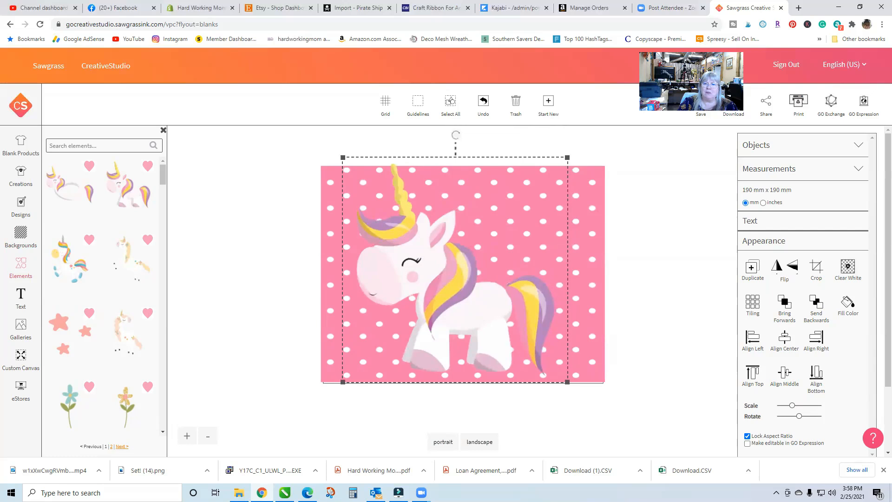
left_click(860, 146)
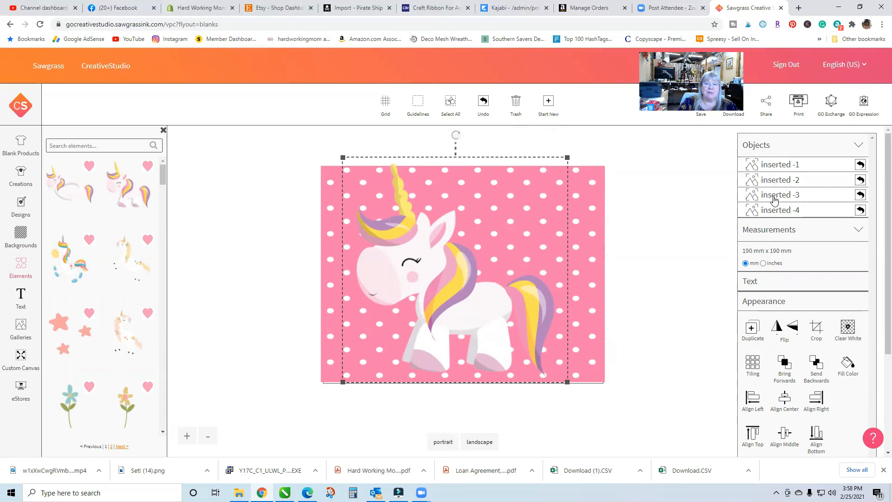
left_click_drag(413, 288, 469, 289)
left_click(337, 252)
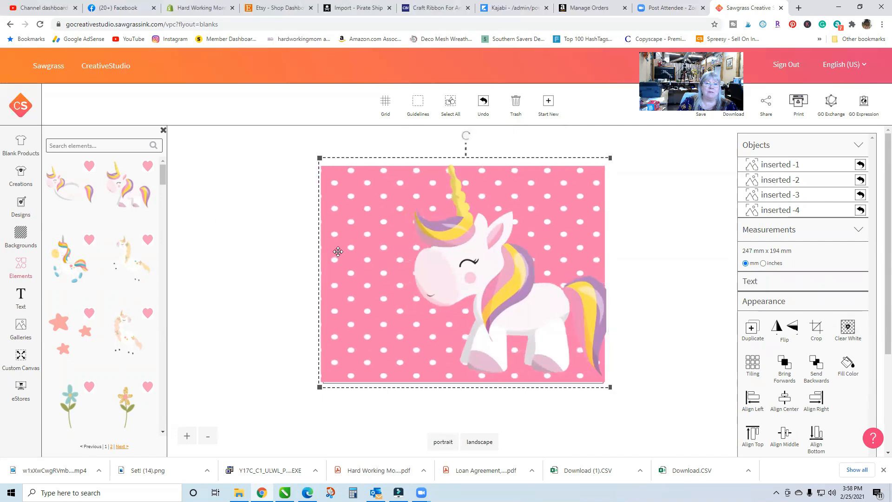
left_click_drag(321, 270, 343, 285)
left_click_drag(401, 312, 350, 308)
left_click_drag(519, 302, 425, 303)
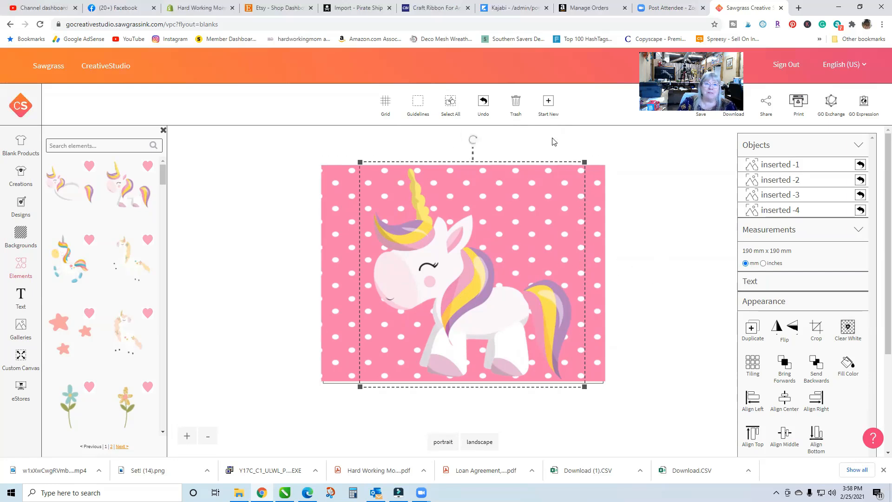
left_click(515, 104)
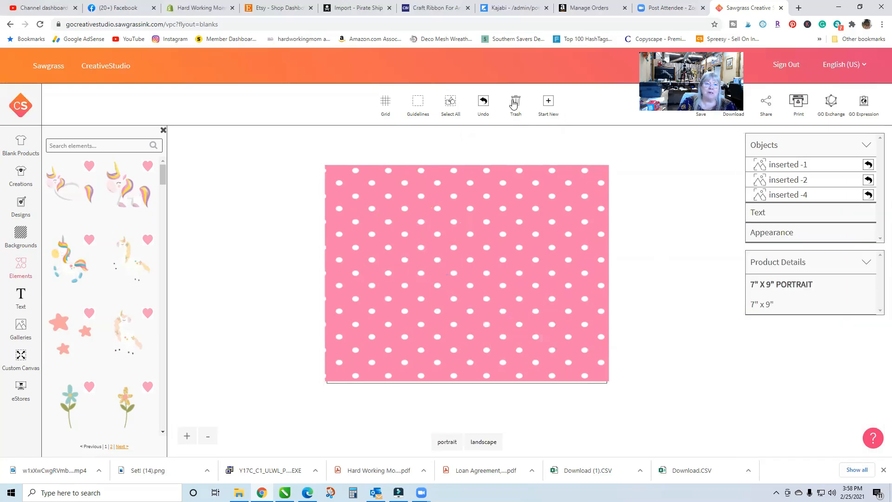
Step: Add the leaping unicorn with the orange and blue mane, shrink it to about 135 mm square and place it in the canvas's lower-left area
left_click(793, 193)
key("ctrl+z")
left_click_drag(446, 313, 407, 311)
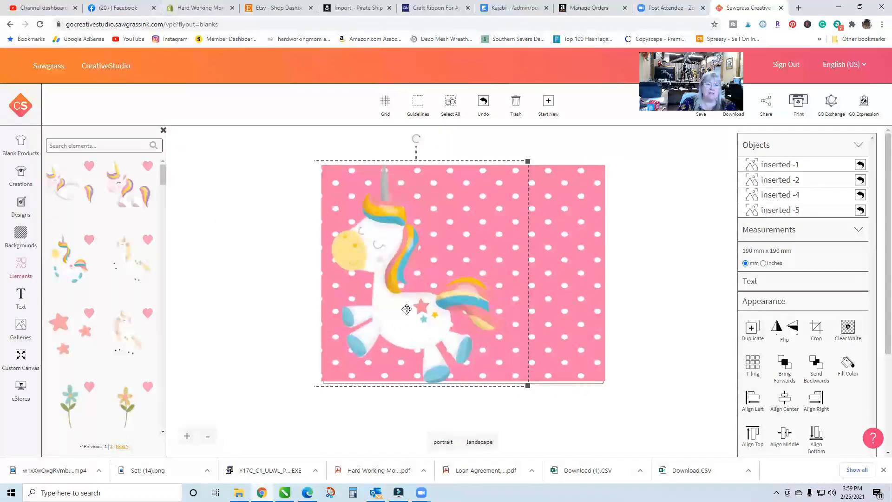
left_click_drag(533, 159, 394, 306)
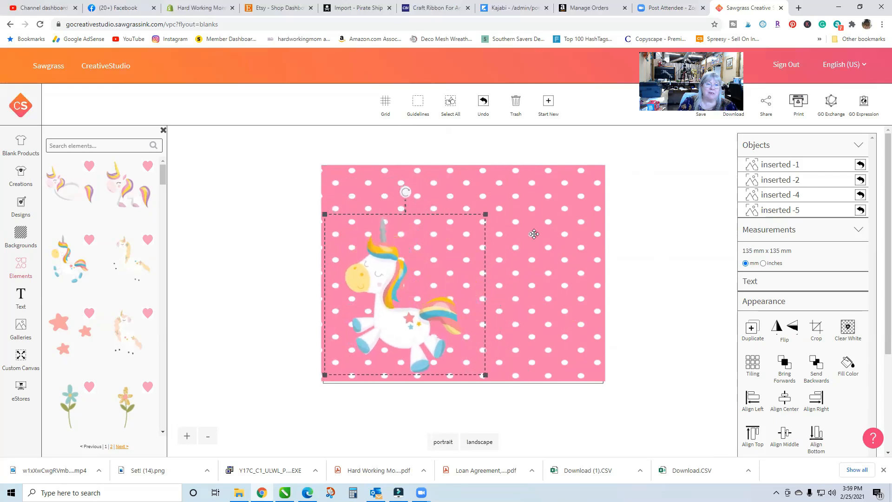
left_click(568, 212)
Step: Add the owl with the scarf from the Woodland Creatures elements, shrunk to about 95 mm square and placed beside the unicorn's tail
left_click(21, 268)
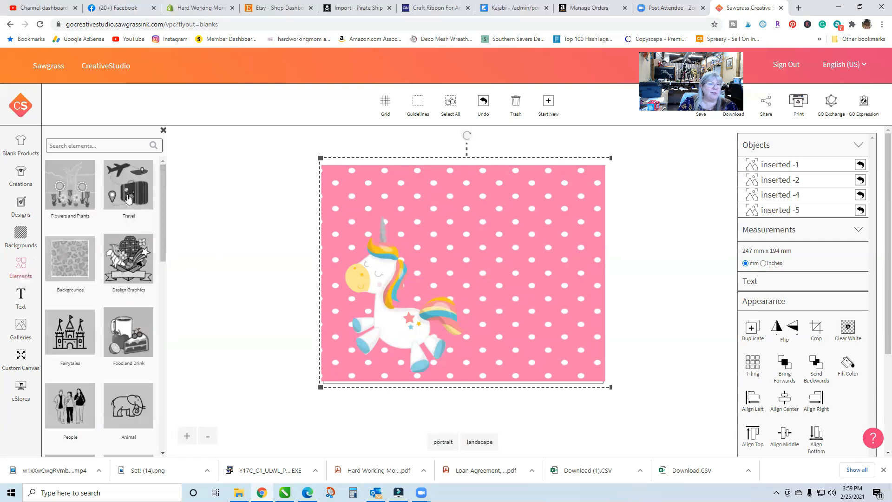
left_click(129, 199)
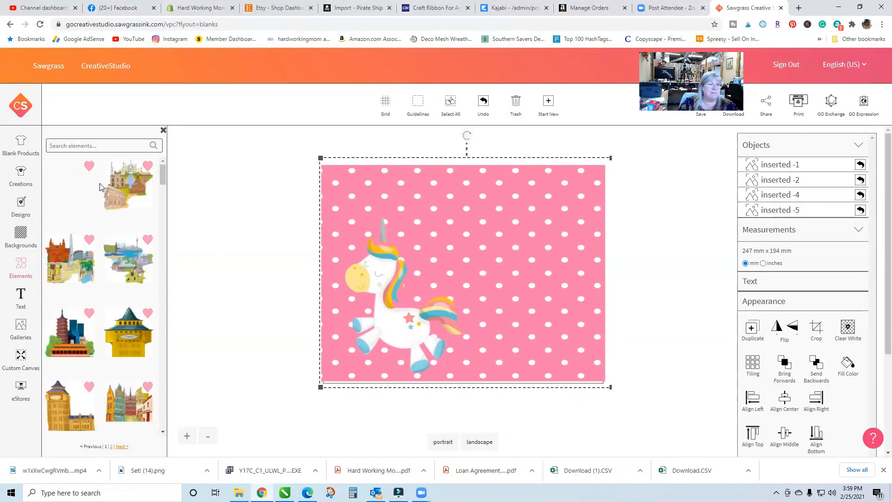
left_click(21, 268)
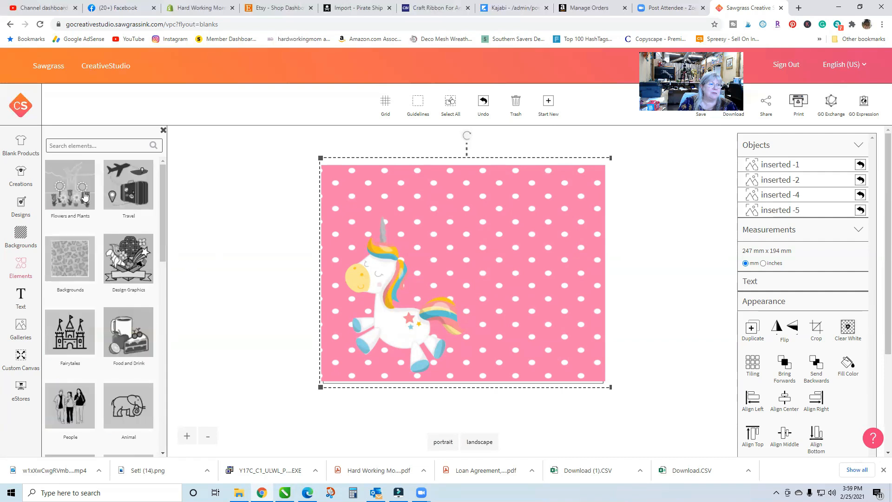
scroll(101, 277, "down", 4)
scroll(101, 276, "down", 10)
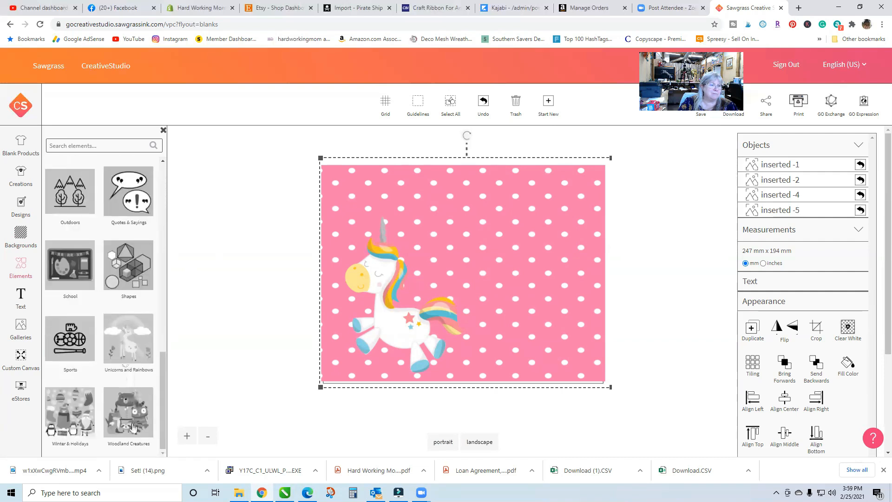
left_click(134, 394)
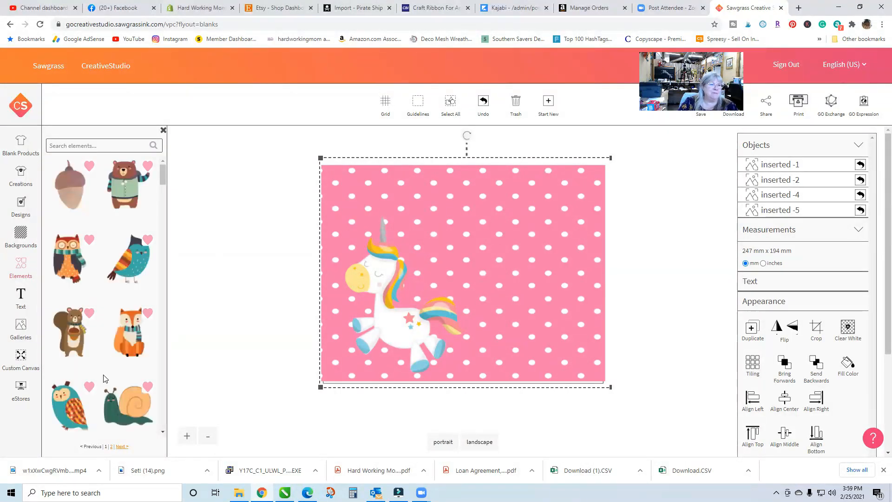
left_click(64, 260)
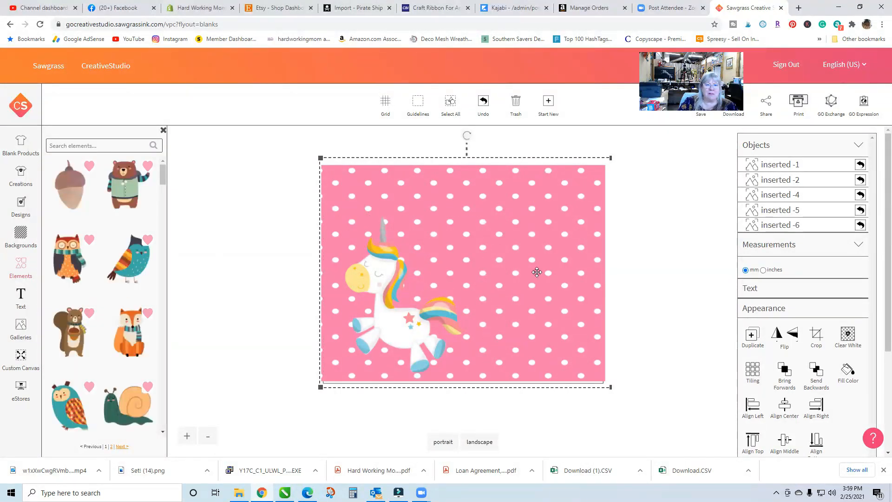
left_click_drag(579, 169, 520, 218)
left_click_drag(461, 295, 521, 340)
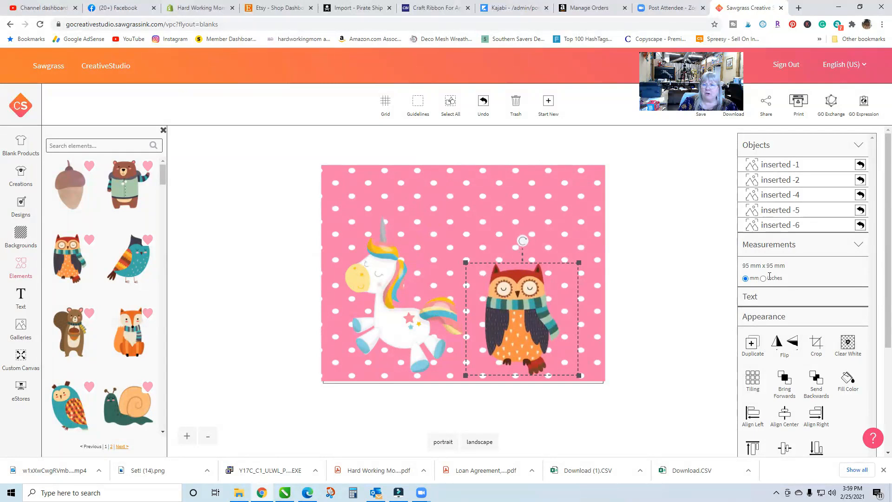
Step: Move the owl slightly farther from the unicorn, toward the canvas's right edge, and nudge the unicorn left
scroll(771, 409, "down", 3)
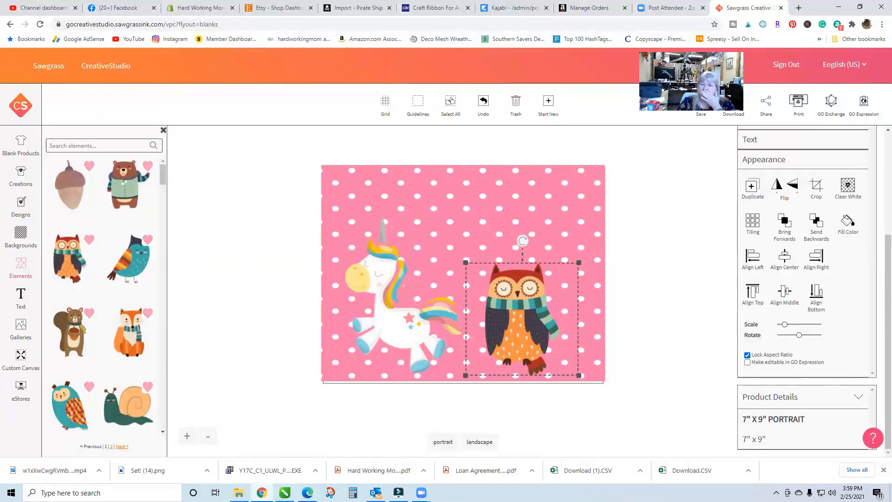
left_click_drag(537, 302, 552, 304)
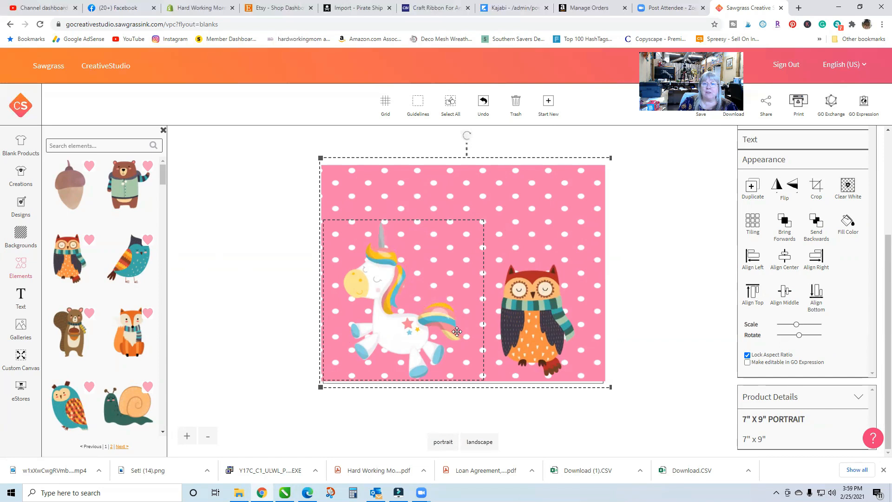
Step: Add a text object in the uploaded Autumn in November Normal font and place it above the unicorn and owl
left_click(24, 303)
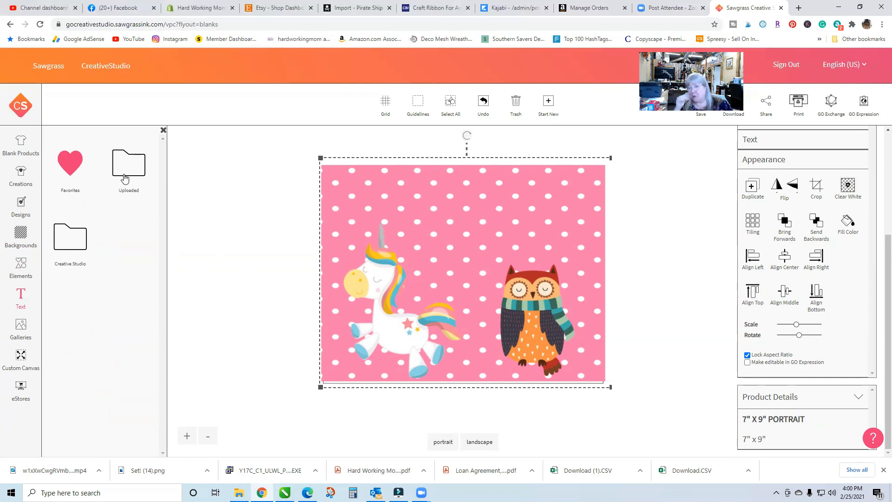
left_click(70, 243)
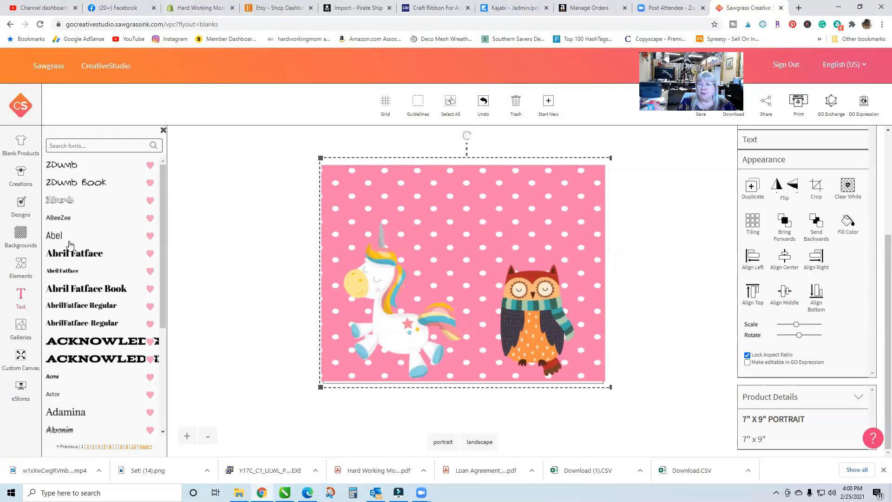
left_click(25, 305)
left_click(126, 174)
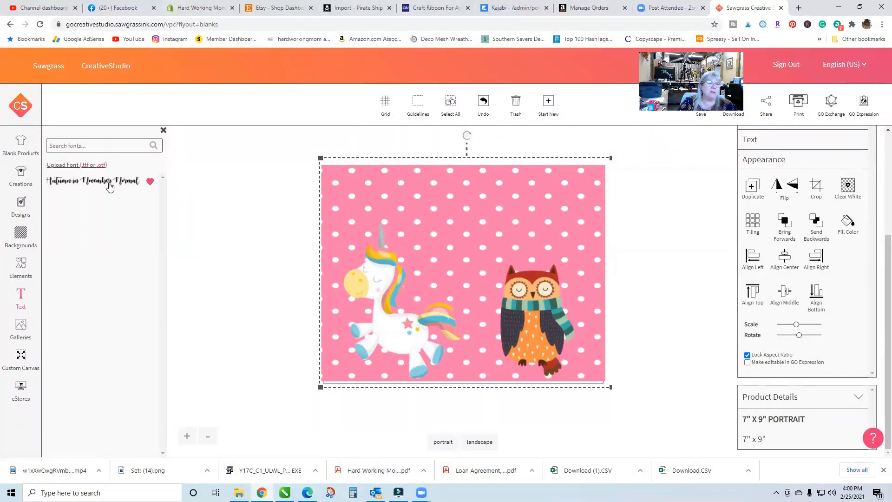
left_click(79, 183)
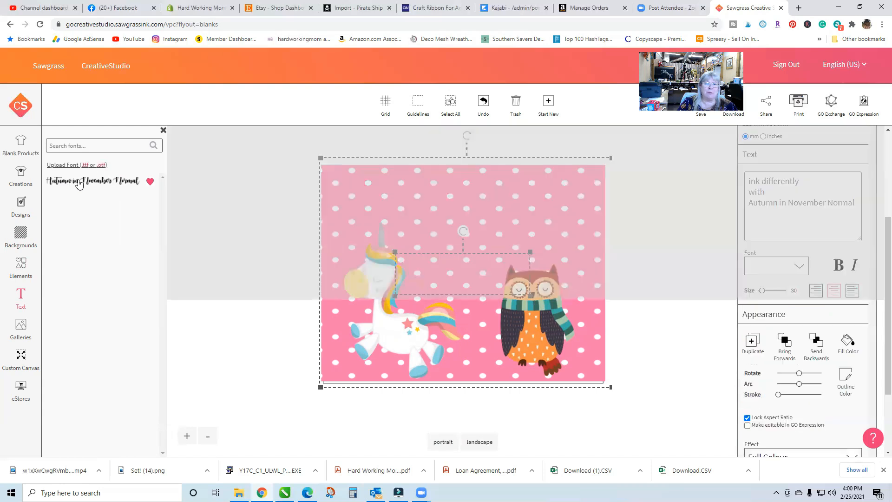
left_click_drag(462, 261, 461, 181)
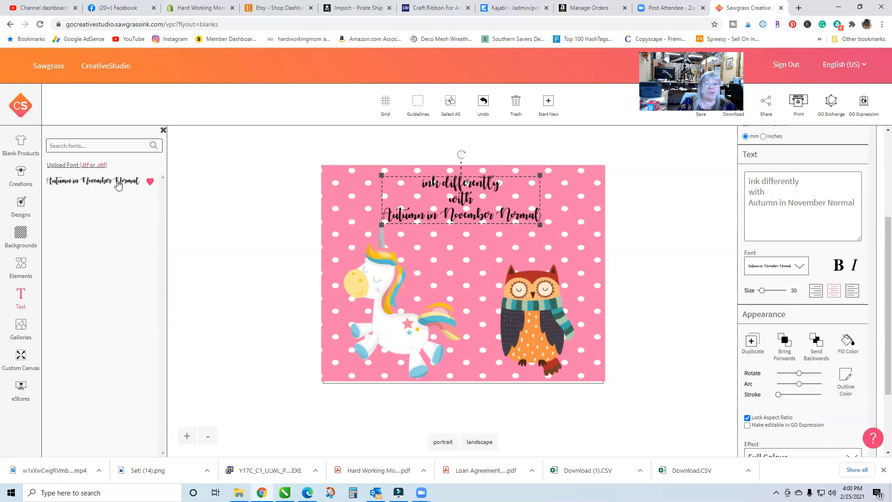
Step: Replace the placeholder wording with "Welcome to my playhouse"
left_click(804, 215)
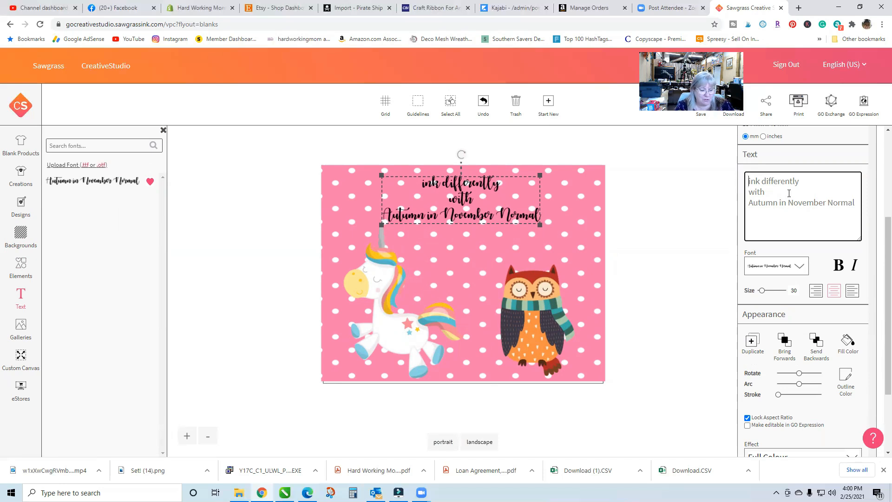
key("ctrl+a")
type("Welcome")
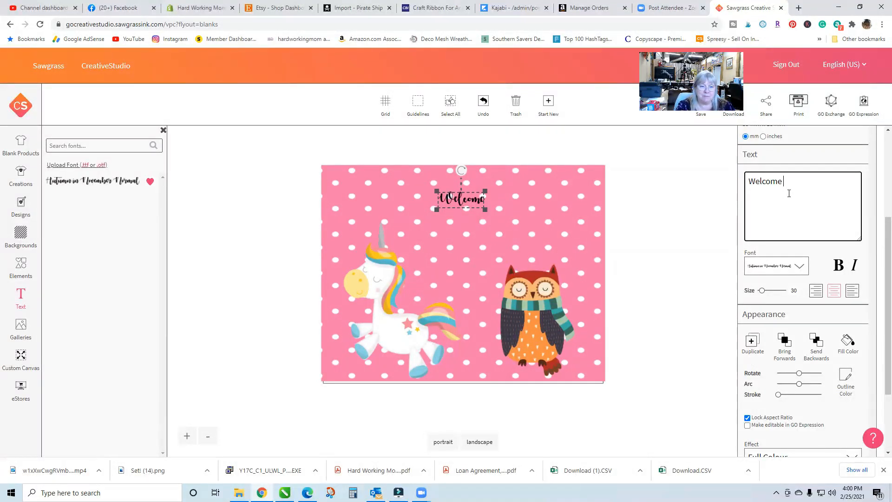
type("to my plka")
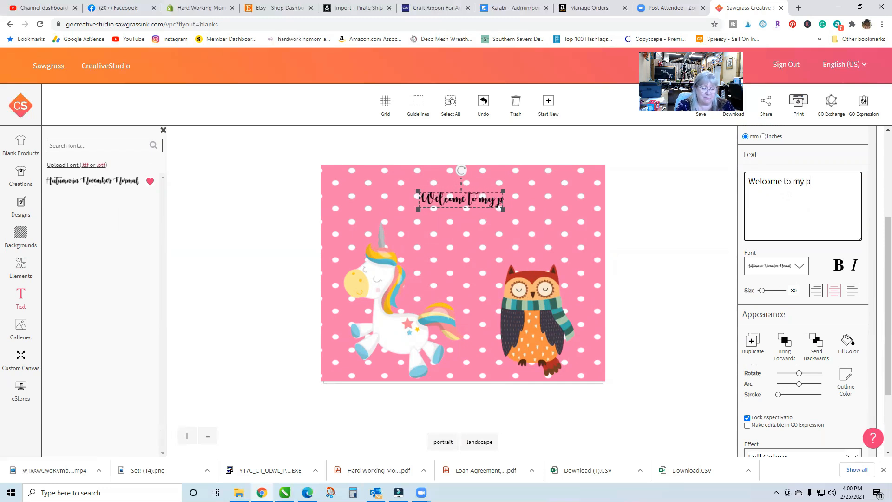
key("BackSpace")
key("BackSpace")
type("a")
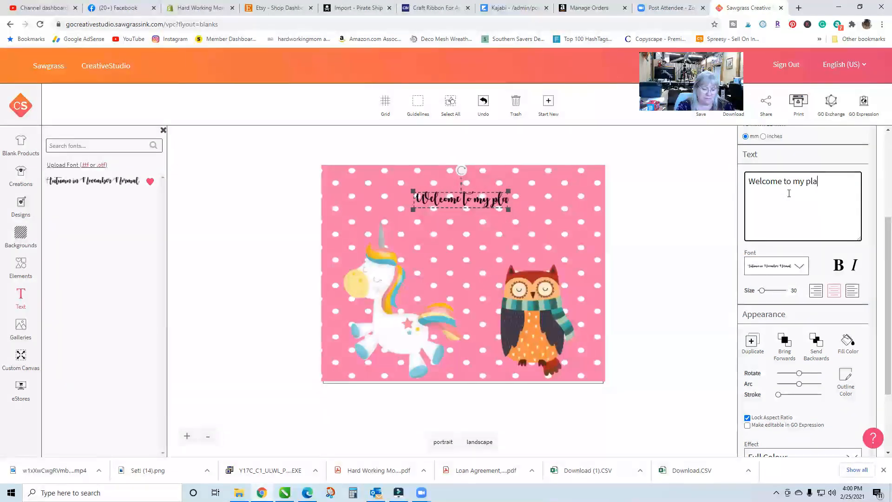
type("yhouse")
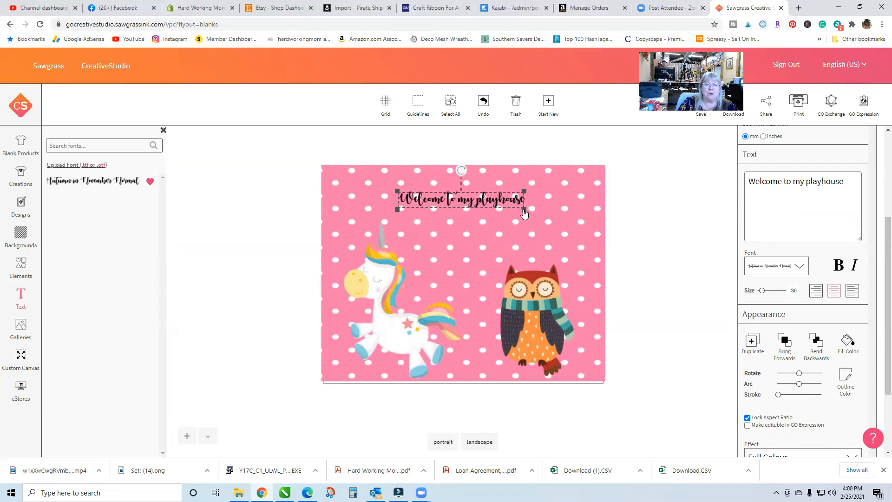
Step: Enlarge the heading to span most of the canvas's width, make it bold and set its size to 31
left_click_drag(524, 211, 667, 245)
left_click(839, 266)
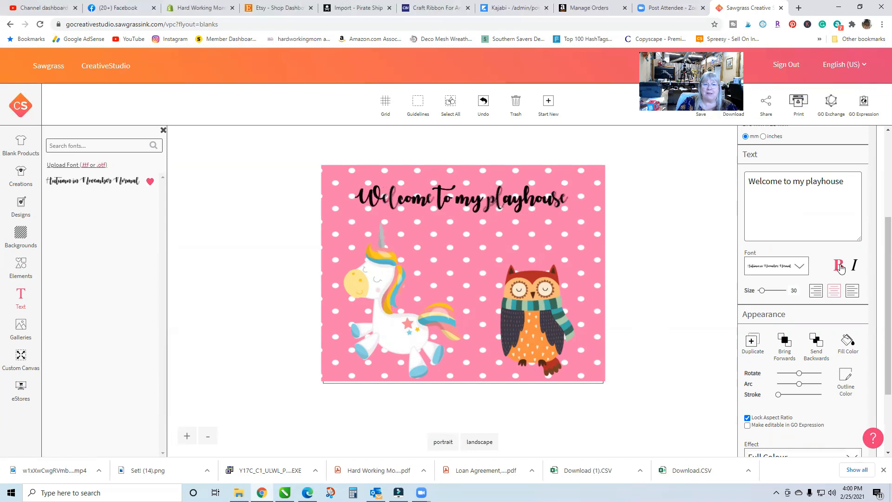
left_click(856, 269)
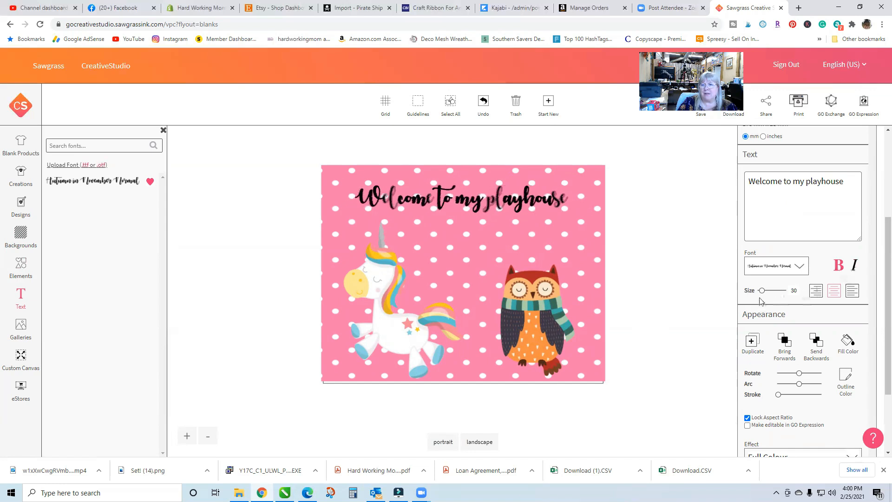
left_click_drag(762, 291, 762, 296)
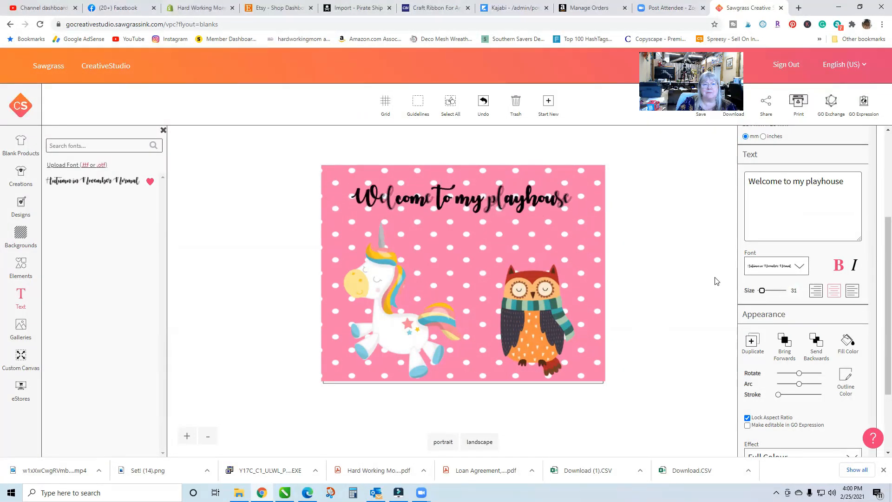
Step: Try the other text alignments on the heading and return it to centered
left_click(506, 202)
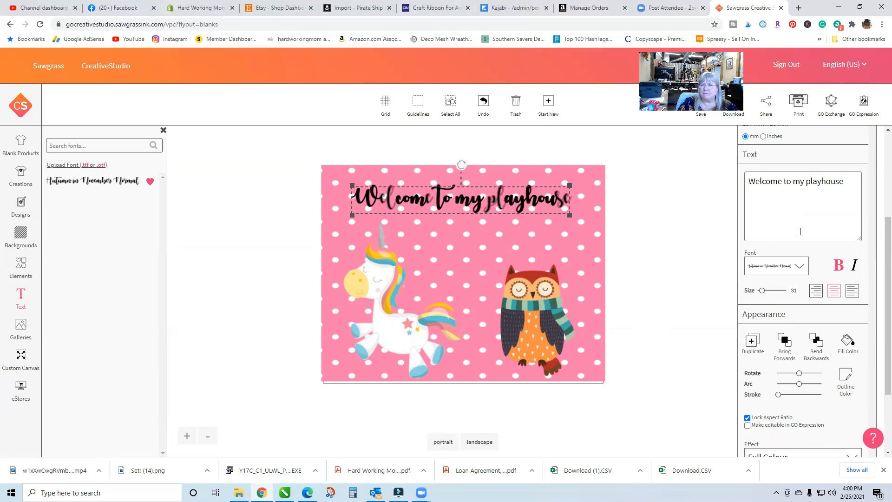
left_click(818, 293)
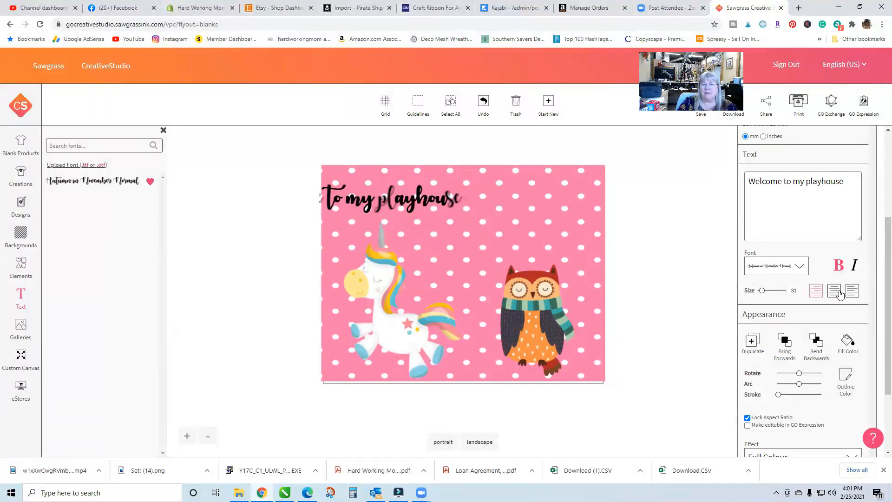
left_click(838, 294)
left_click(852, 292)
left_click(835, 292)
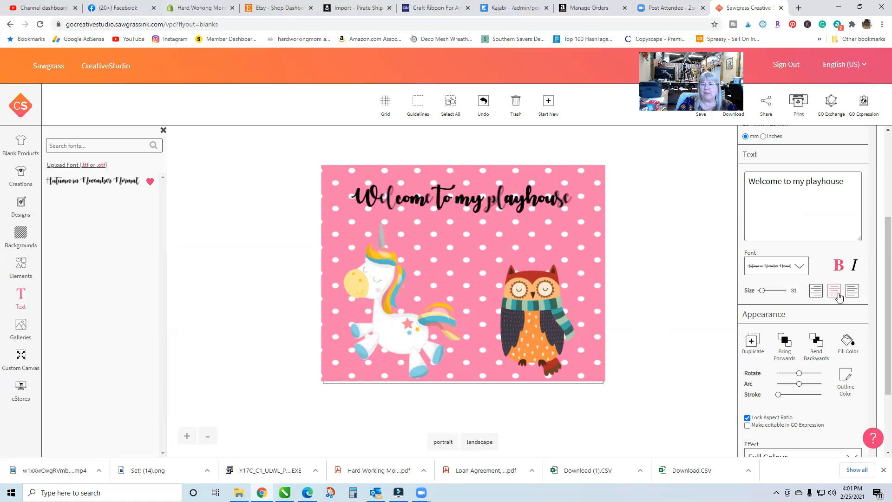
Step: Apply a slight arc to the heading so its middle dips downward, leaving it unrotated
scroll(798, 356, "down", 2)
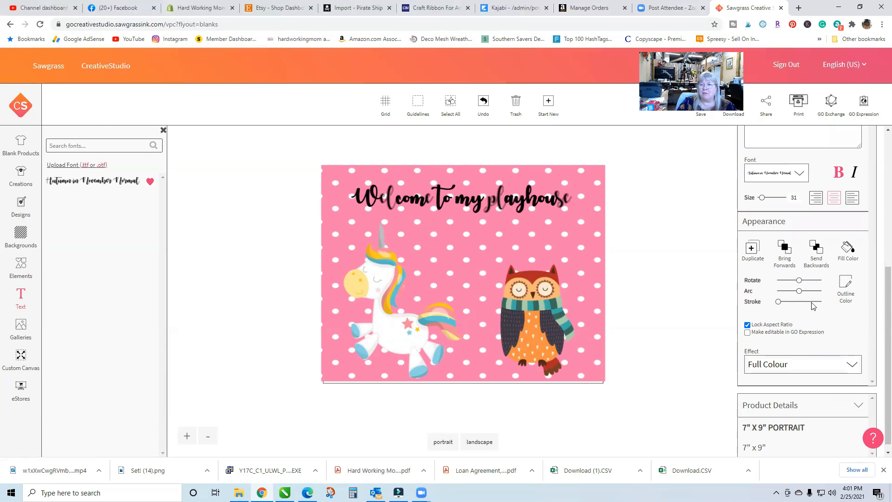
mouse_move(800, 291)
left_mouse_down()
mouse_move(797, 308)
mouse_move(793, 292)
mouse_move(794, 301)
mouse_move(805, 289)
mouse_move(778, 307)
left_mouse_up()
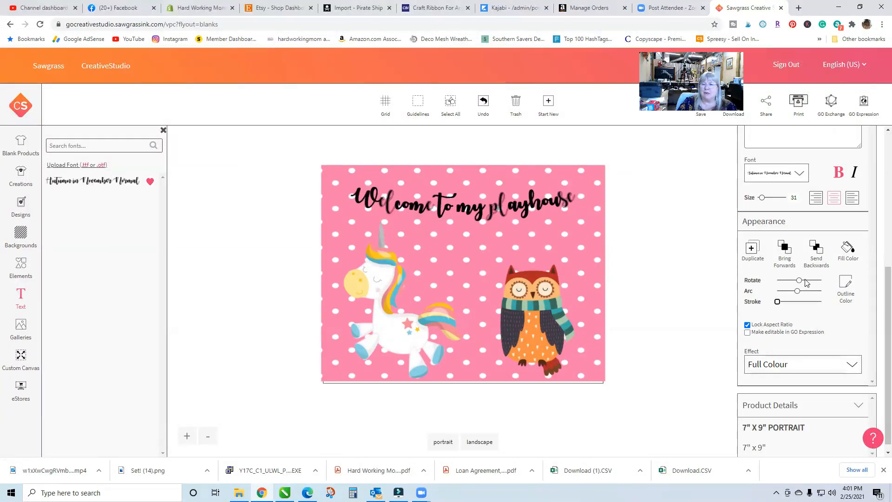
mouse_move(801, 282)
left_mouse_down()
mouse_move(823, 281)
mouse_move(799, 281)
left_mouse_up()
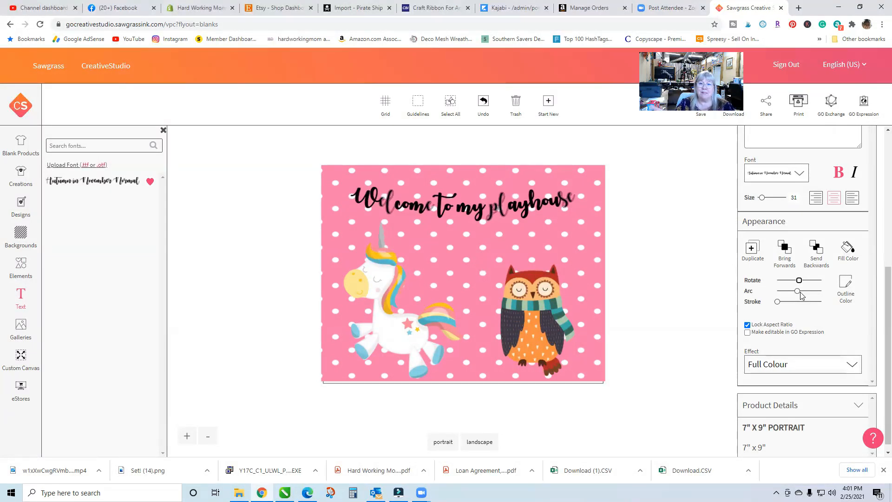
Step: Set the heading's outline color to the pale pink #fcecec
scroll(809, 327, "down", 1)
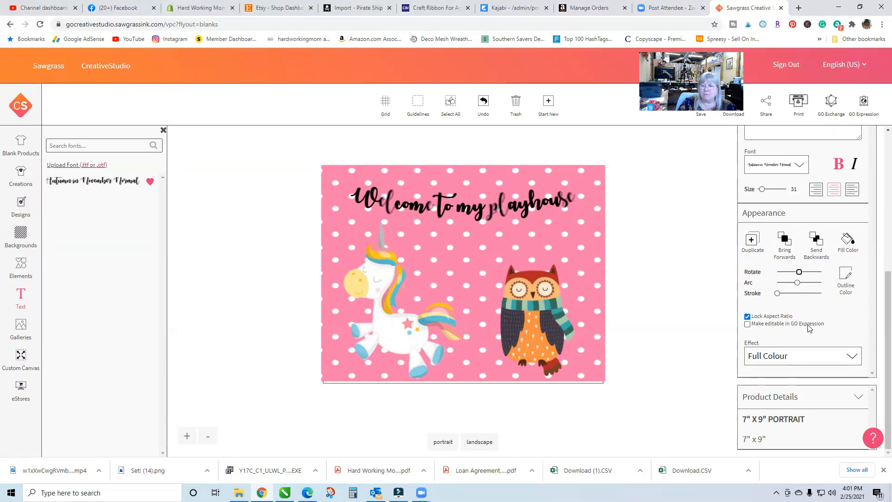
left_click(847, 277)
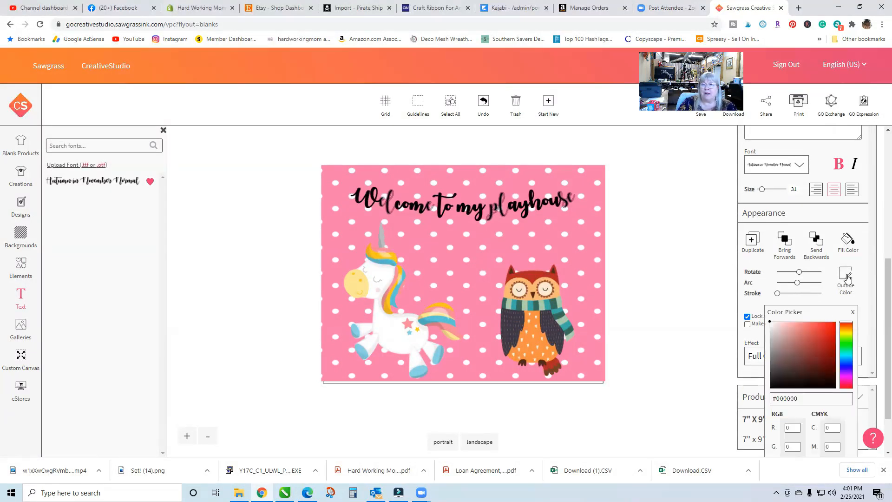
left_click(775, 324)
scroll(832, 404, "down", 1)
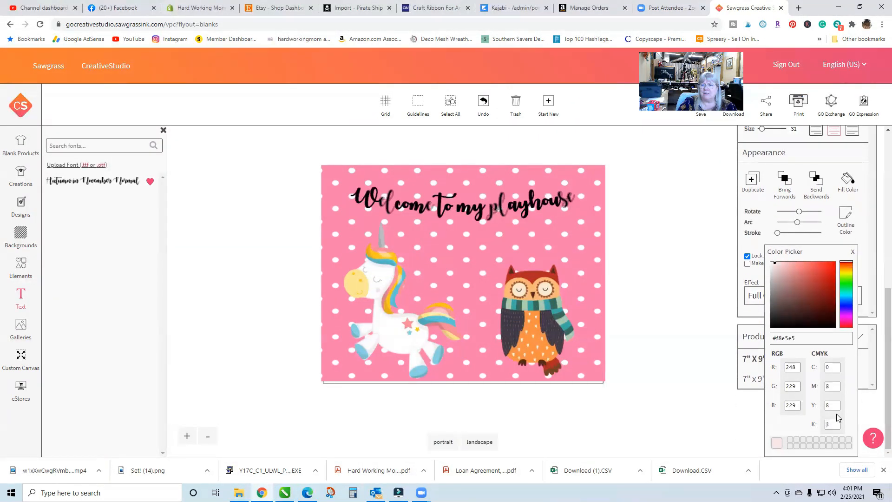
left_click(775, 263)
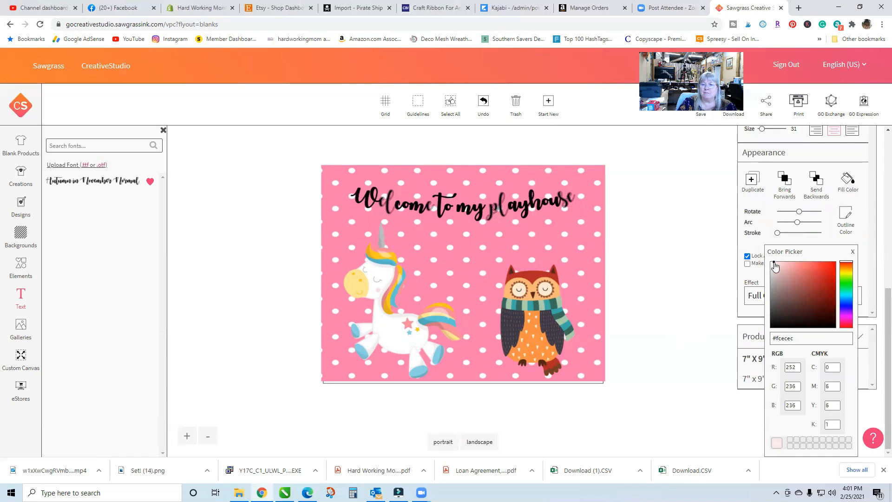
left_click(853, 253)
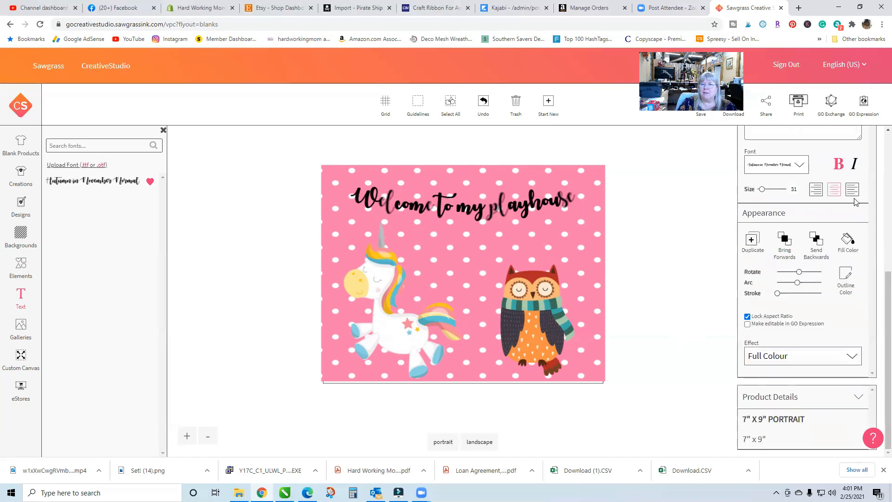
Step: Try other fill colors on the heading and finish with black, #000000
left_click(846, 241)
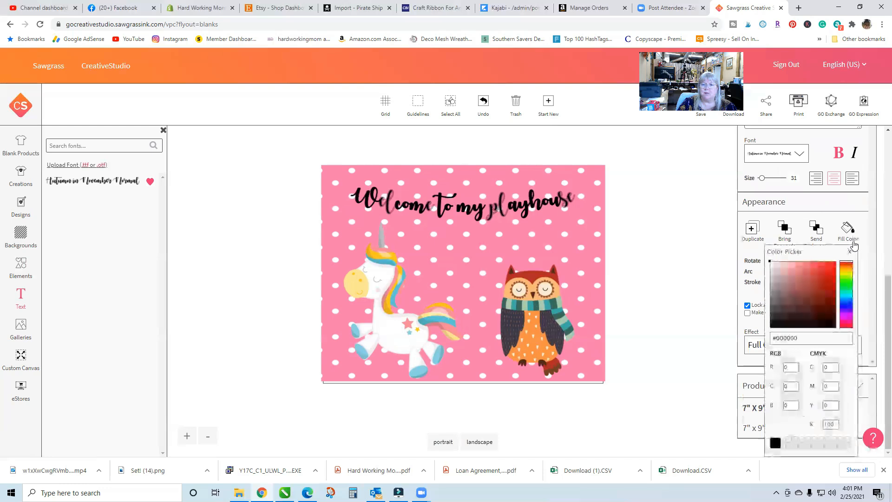
left_click(801, 270)
left_click(773, 326)
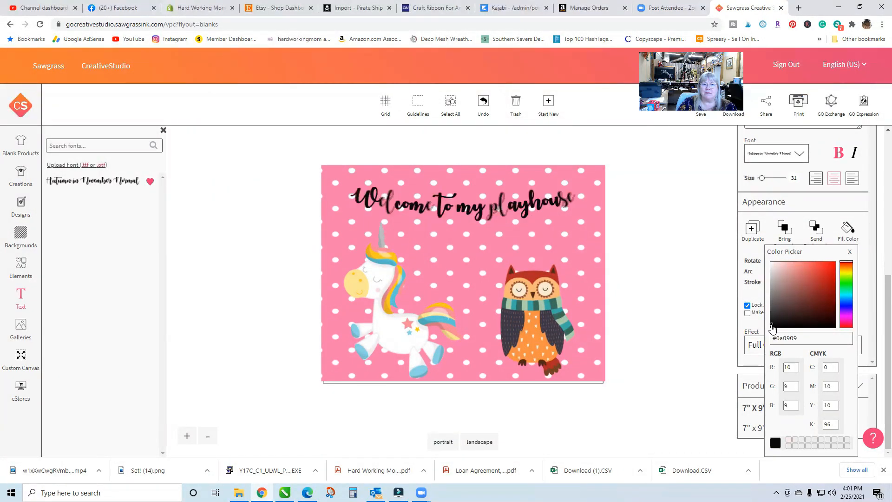
mouse_move(774, 324)
left_mouse_down()
mouse_move(799, 321)
mouse_move(822, 293)
mouse_move(807, 289)
mouse_move(771, 331)
left_mouse_up()
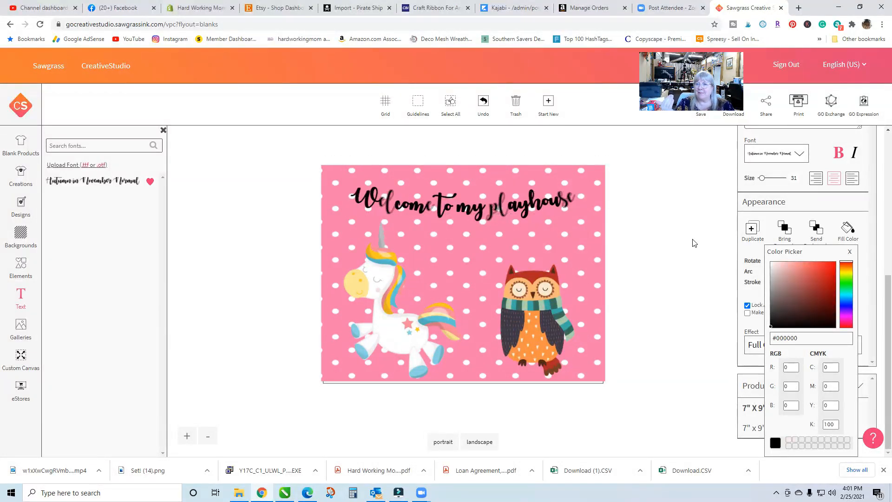
left_click(850, 253)
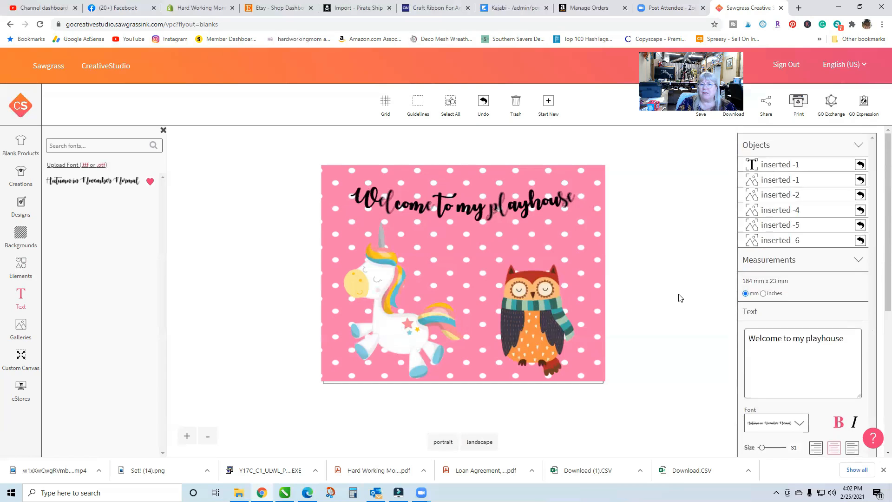
Step: Duplicate the owl and place the copy above and to the right of the original, at the canvas's right edge
left_click(539, 317)
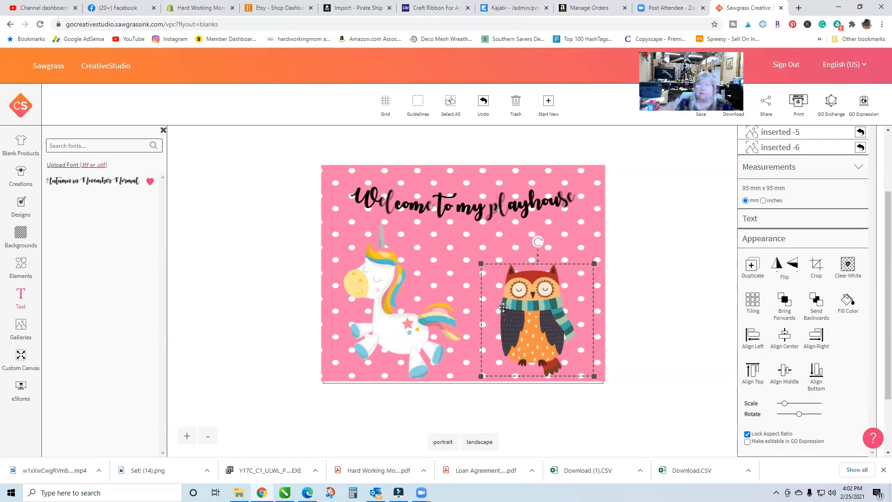
left_click(753, 267)
left_click_drag(539, 385, 446, 289)
left_click_drag(464, 305, 464, 304)
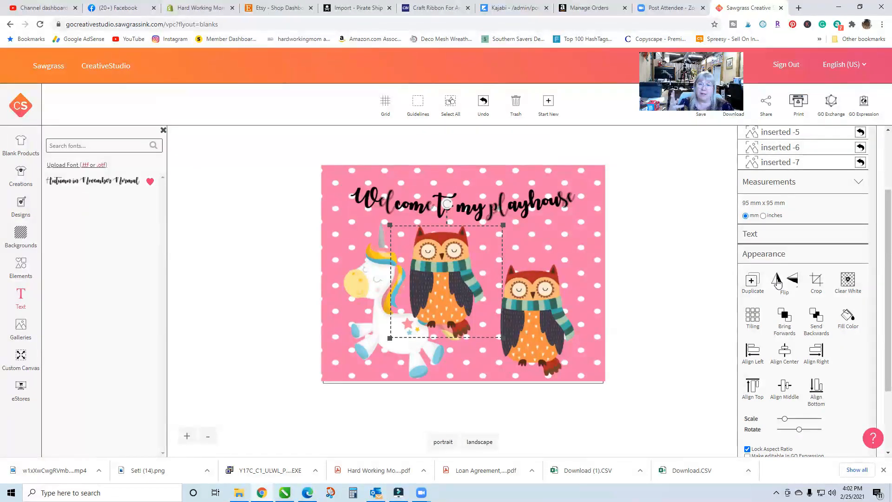
left_click_drag(492, 294, 621, 287)
Step: Try flipping the unicorn horizontally, and flip it back to face left
left_click(368, 321)
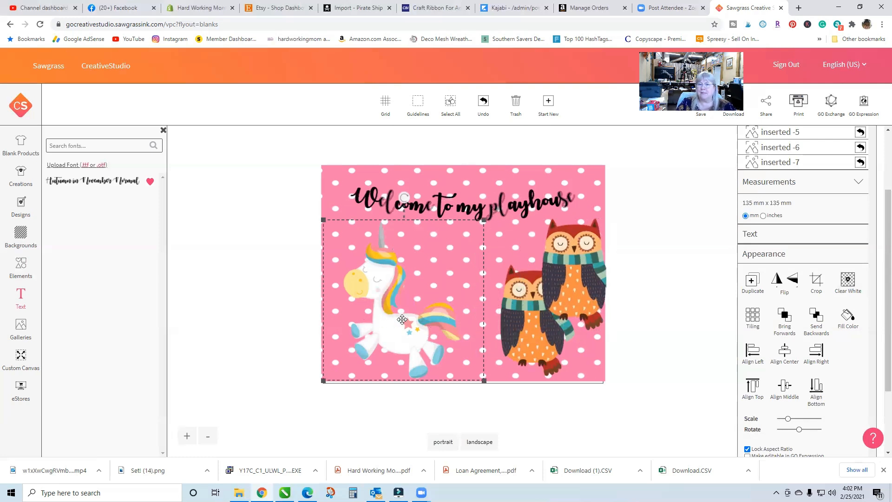
left_click(778, 281)
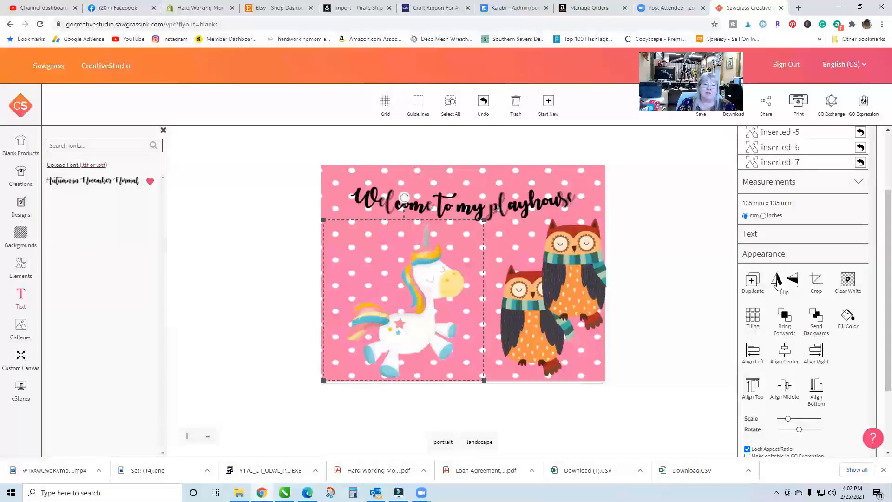
left_click(779, 282)
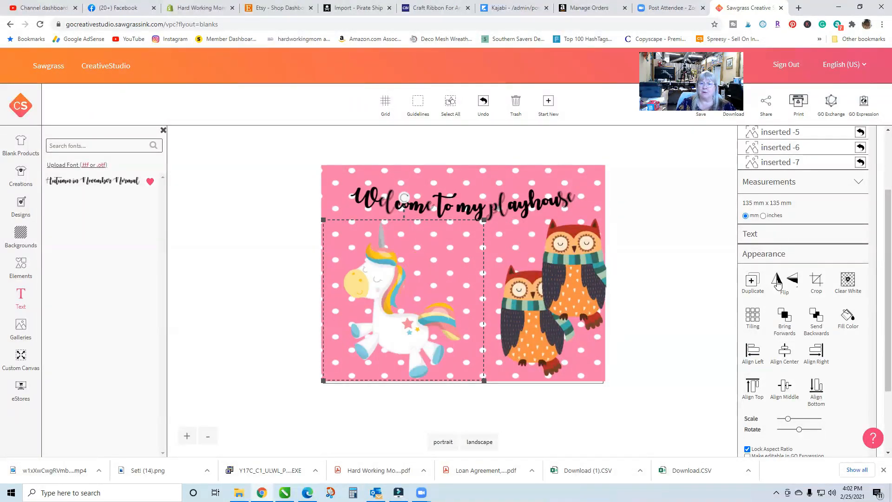
Step: Try flipping the unicorn vertically and horizontally, and return it to its original upright, left-facing orientation
left_click(797, 283)
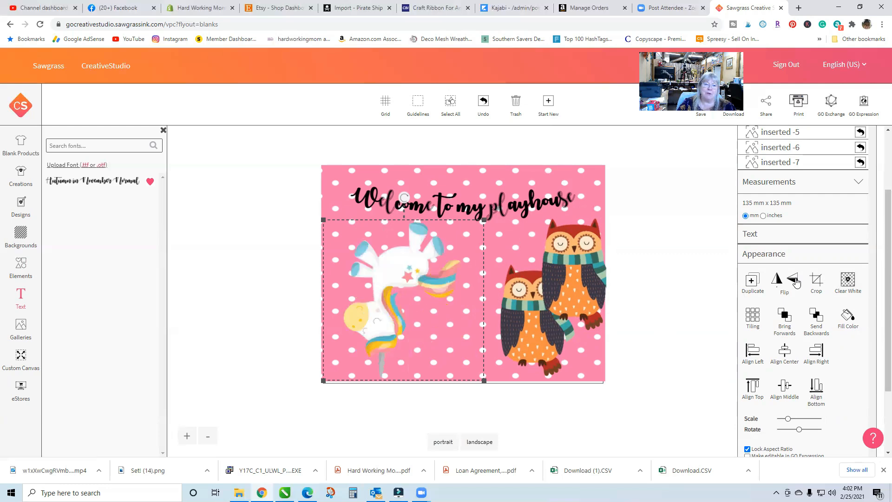
left_click(797, 283)
left_click(777, 285)
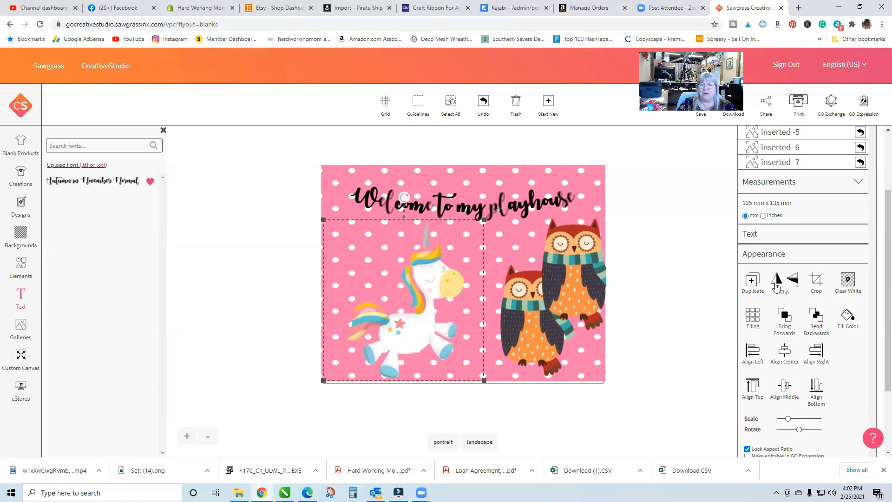
left_click(776, 285)
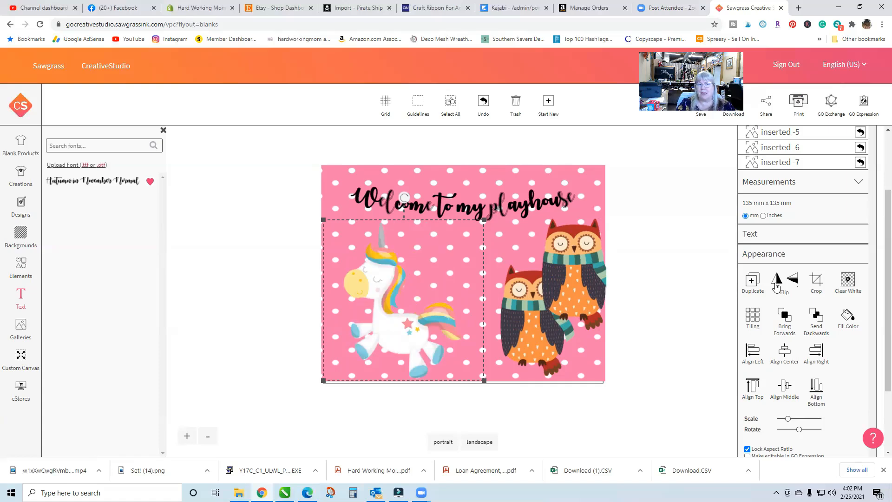
Step: Arrange the two owls side by side along the canvas's lower edge beside the unicorn, and mirror the one nearest the unicorn horizontally
left_click_drag(599, 272, 483, 317)
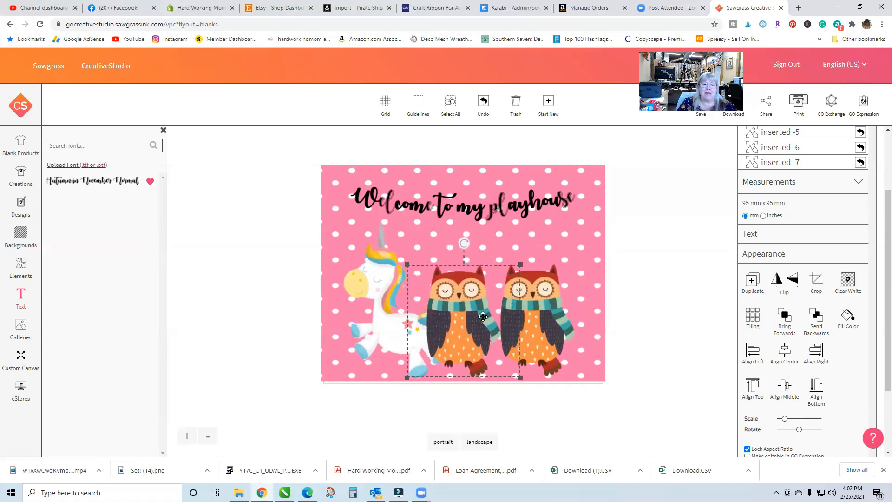
left_click_drag(553, 333, 581, 330)
left_click_drag(466, 331, 490, 338)
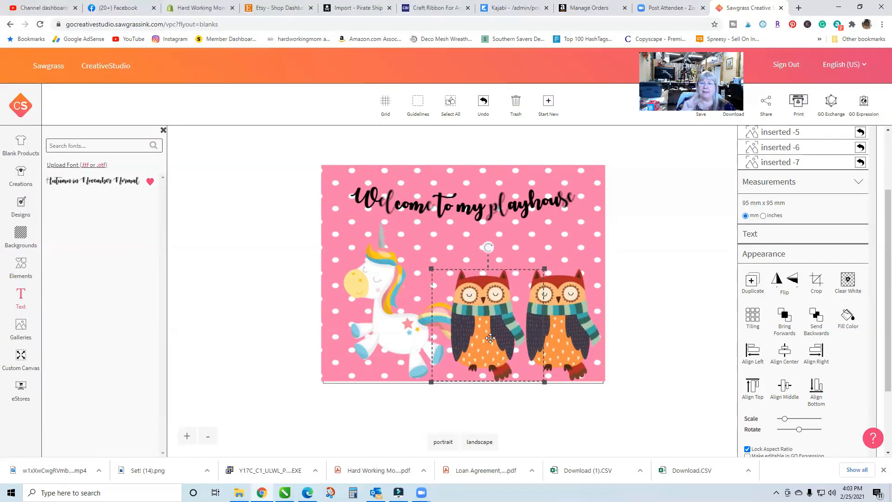
left_click(778, 281)
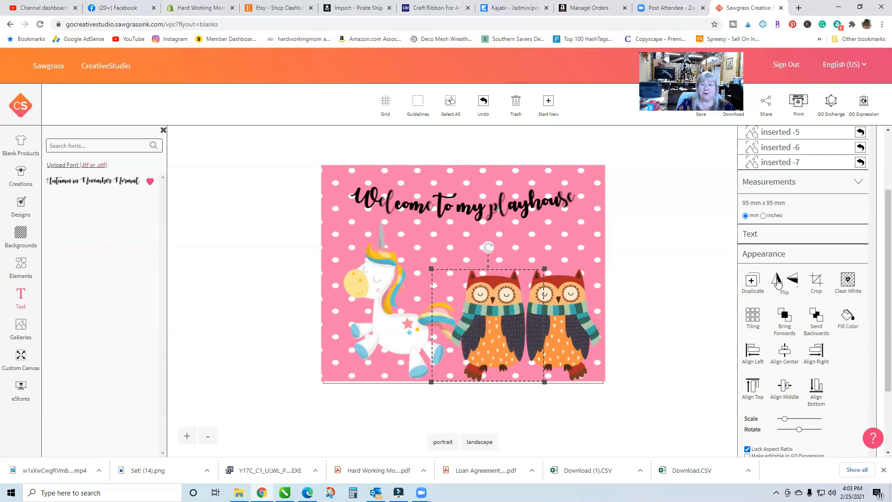
left_click_drag(499, 335, 491, 335)
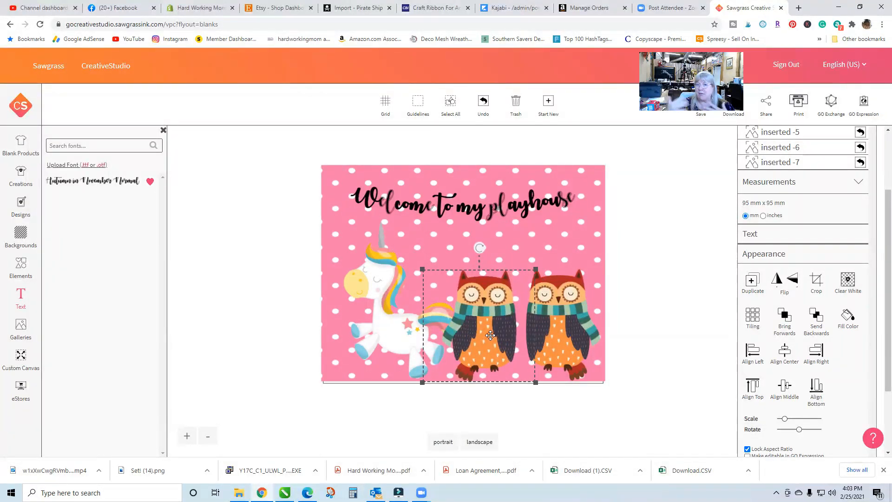
Step: Crop the mirrored owl next to the unicorn to its head and scarf, and delete the cropped owl
left_click(817, 282)
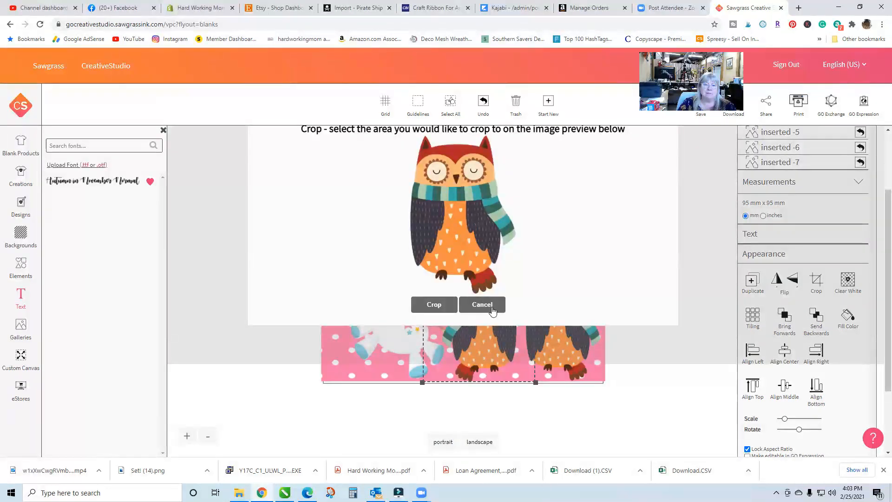
left_click_drag(415, 138, 500, 199)
left_click_drag(418, 198, 413, 197)
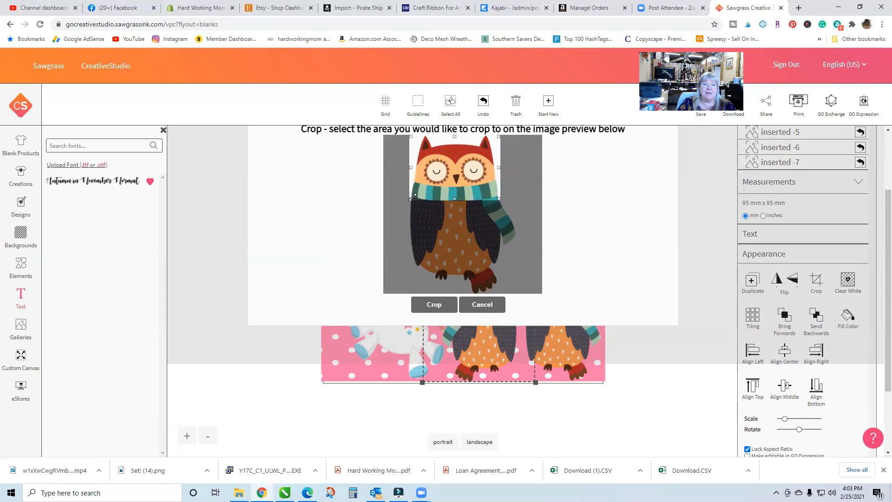
left_click(434, 305)
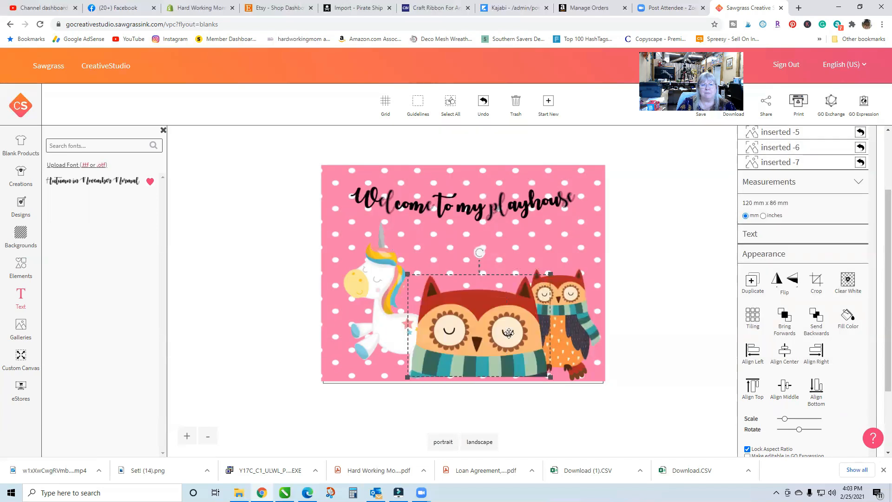
left_click_drag(509, 333, 516, 277)
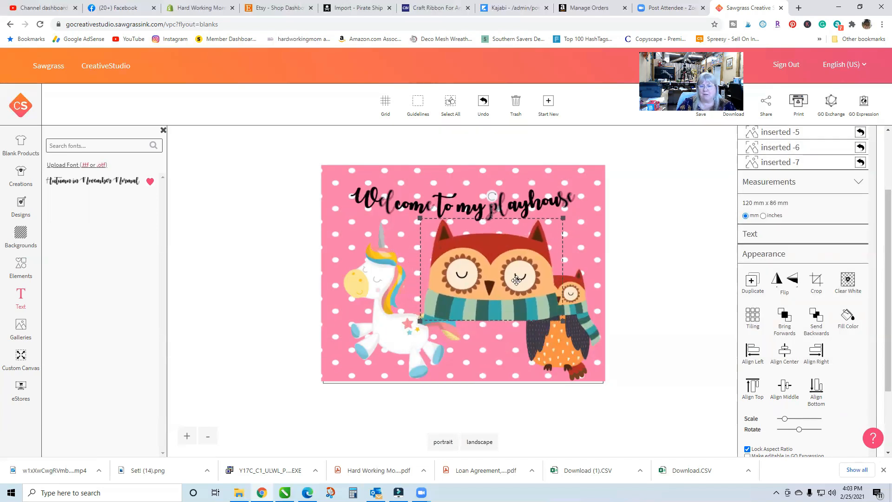
left_click(515, 103)
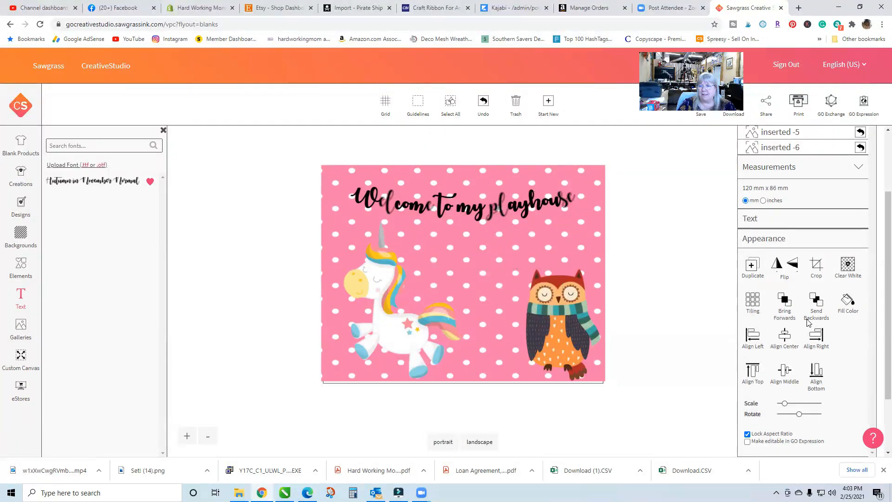
Step: Tile the remaining owl across the whole canvas and select one of the tiled owls over the unicorn
left_click(570, 337)
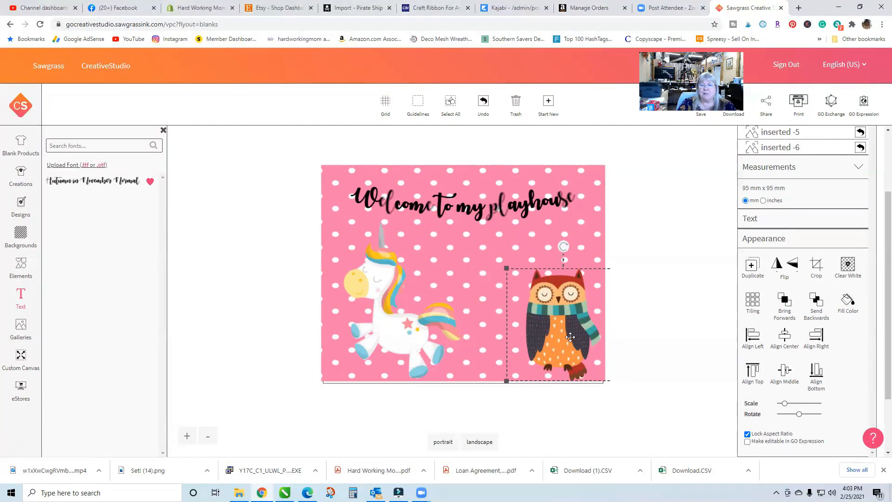
left_click(750, 303)
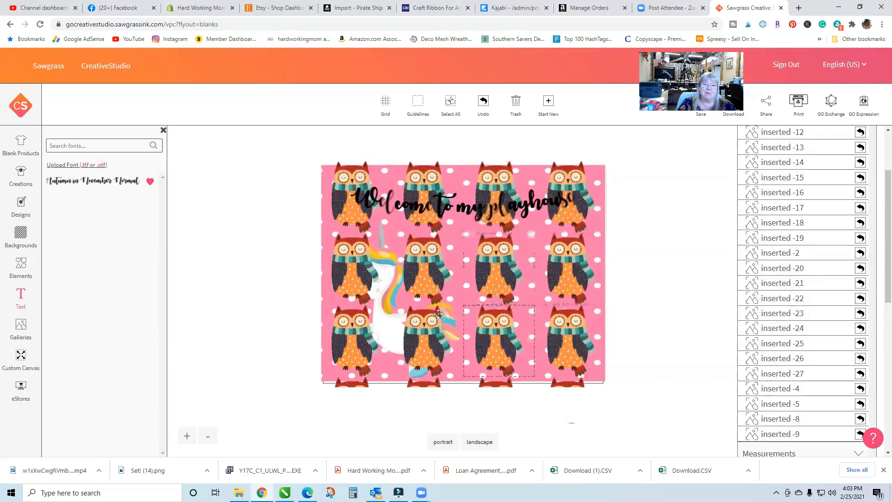
left_click(435, 353)
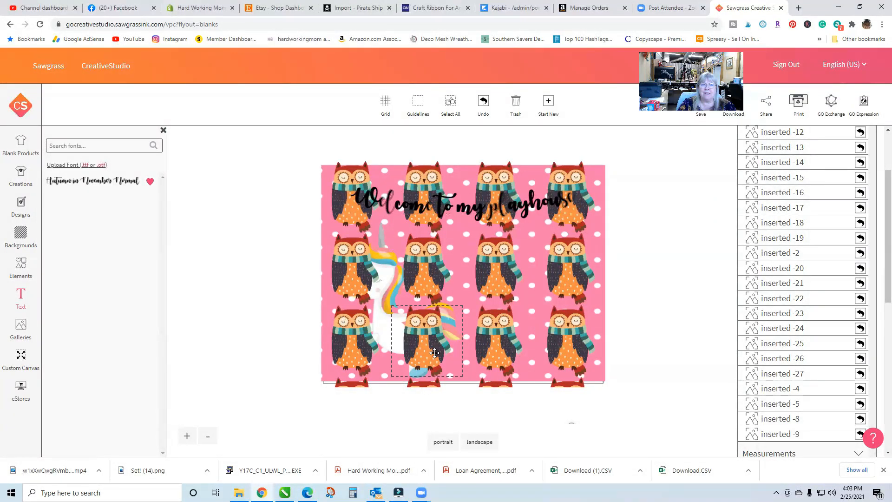
left_click(396, 168)
left_click(435, 358)
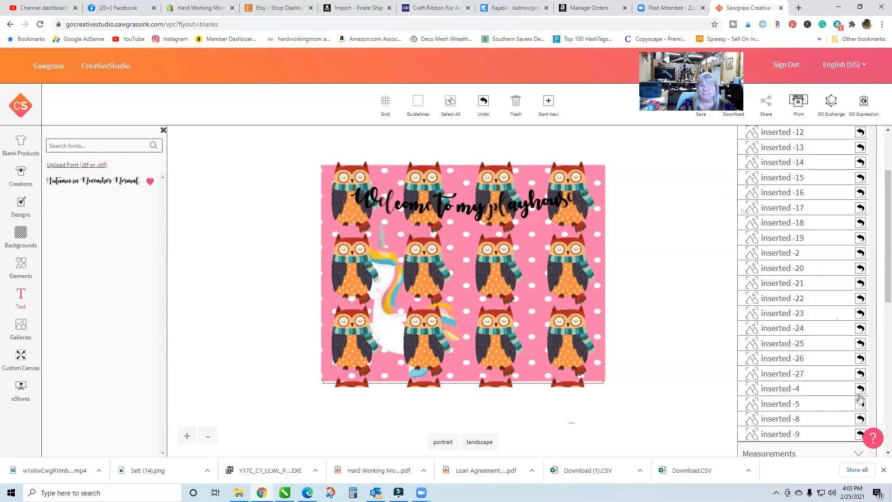
Step: Look through the object list and select entries from the heading text to inserted -12 to identify them on the canvas
scroll(854, 393, "down", 4)
scroll(837, 386, "down", 2)
scroll(820, 353, "up", 10)
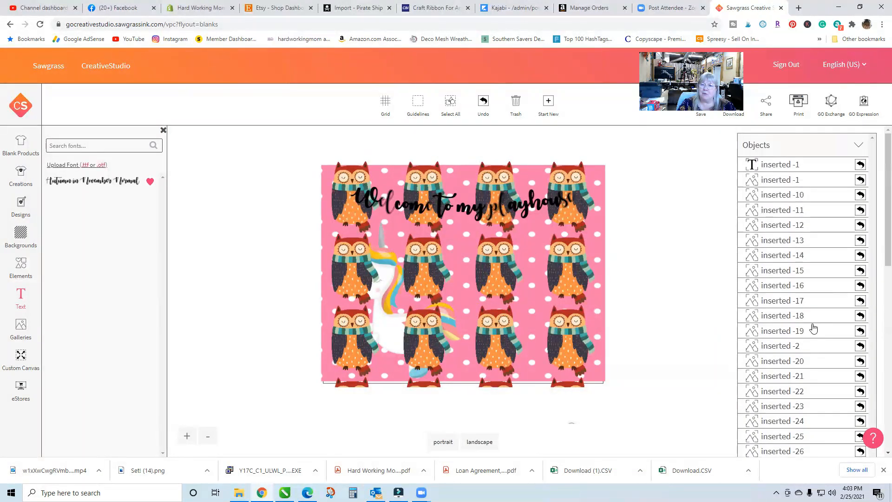
scroll(797, 390, "down", 7)
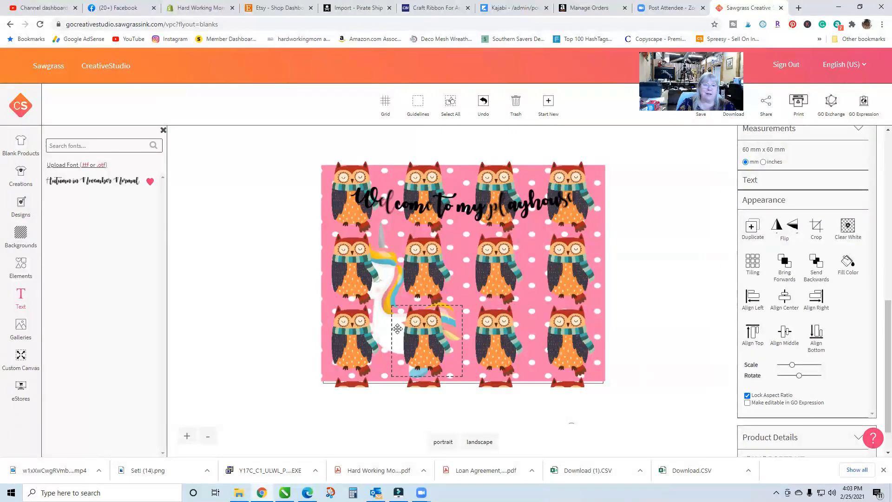
left_click(388, 272)
scroll(843, 230, "up", 15)
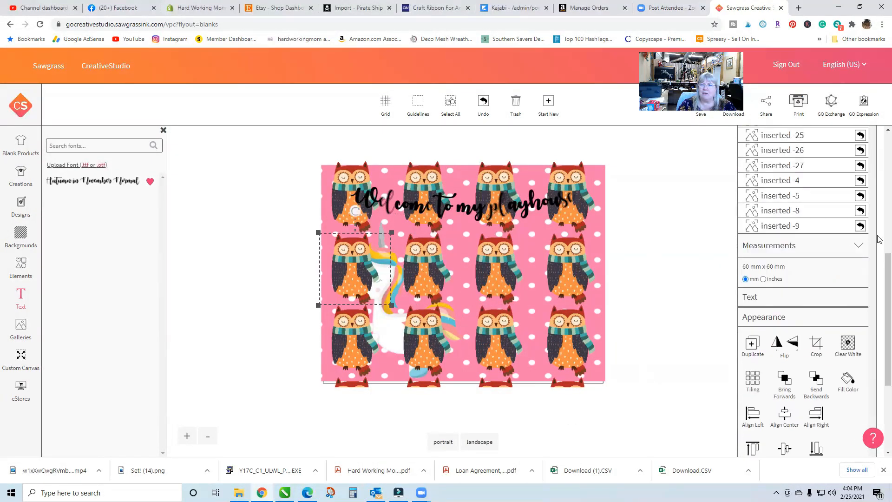
left_click(787, 167)
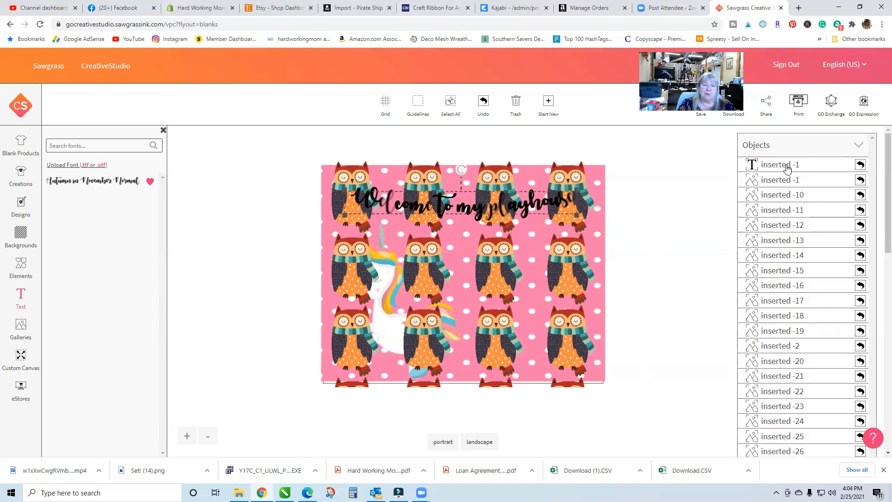
left_click(788, 180)
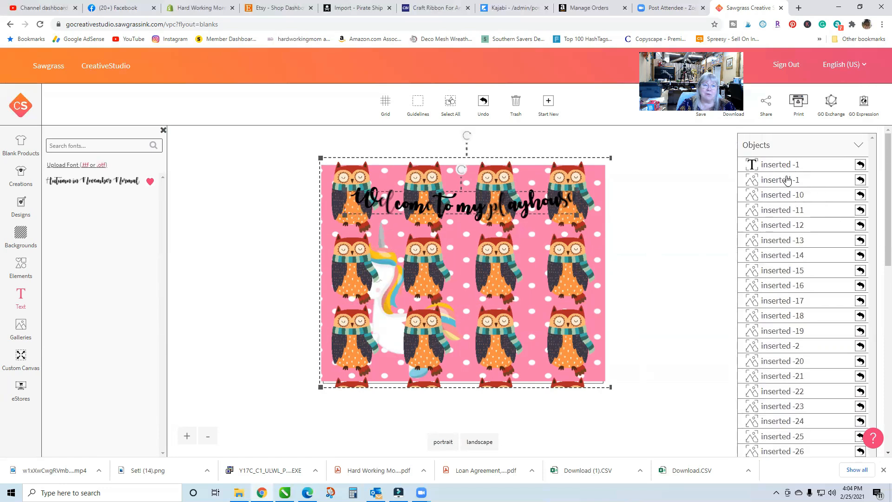
left_click(785, 199)
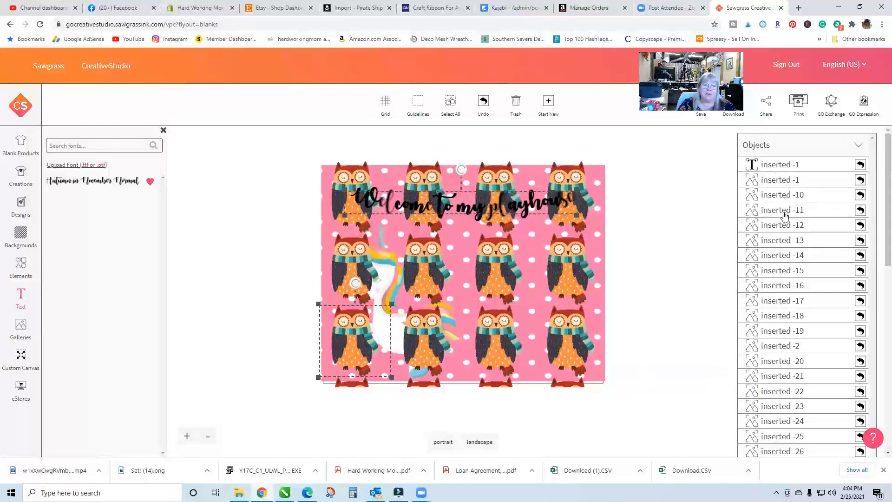
left_click(785, 214)
left_click(782, 228)
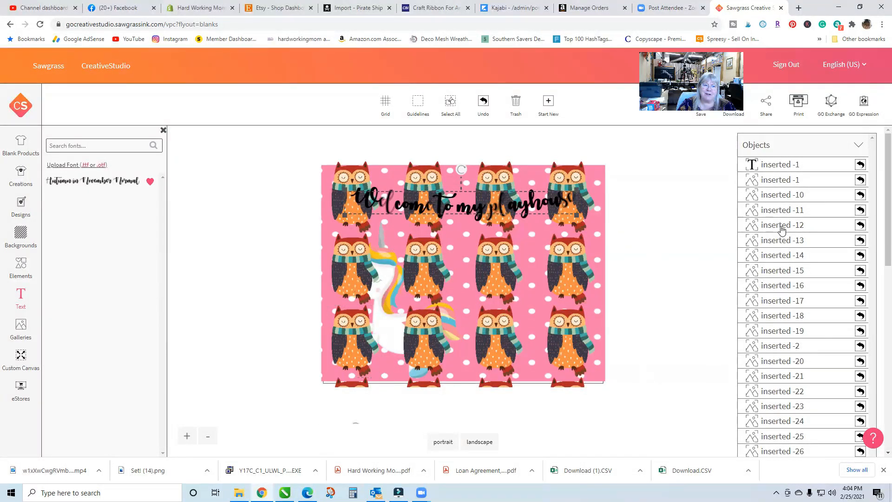
Step: Select the unicorn from the object list and bring it forward until it is in front of the tiled owls
scroll(711, 288, "down", 4)
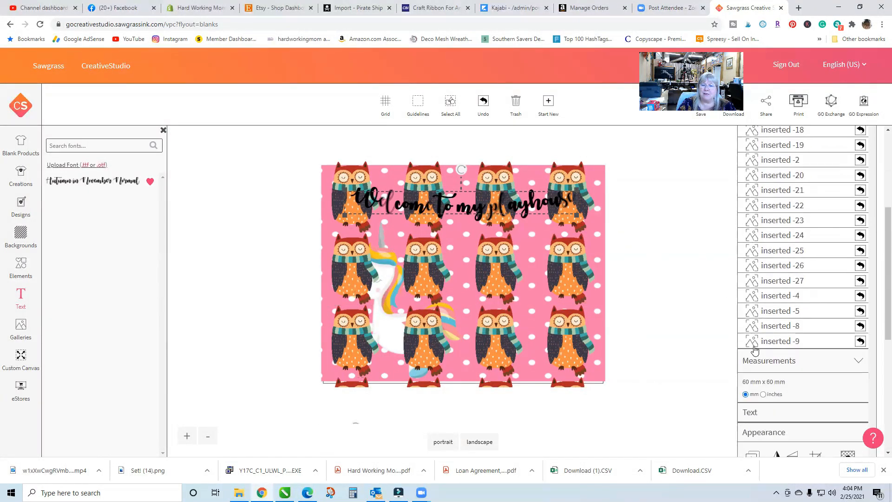
left_click(778, 343)
left_click(781, 326)
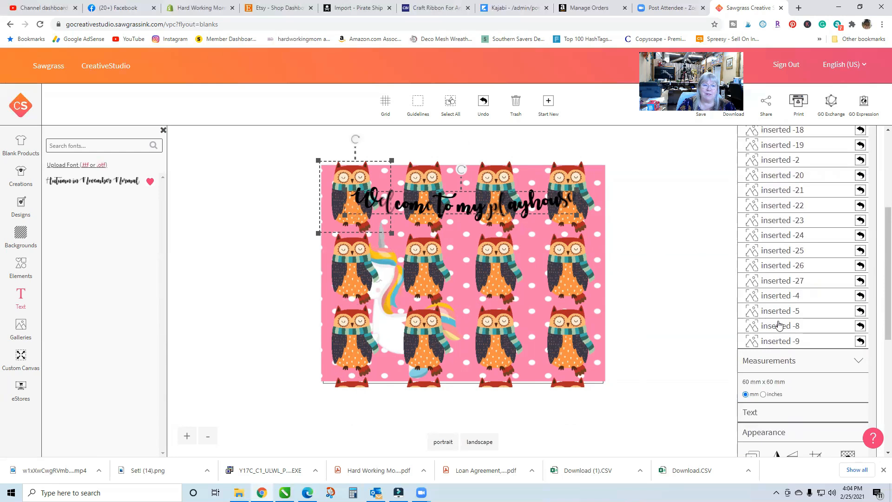
left_click(774, 313)
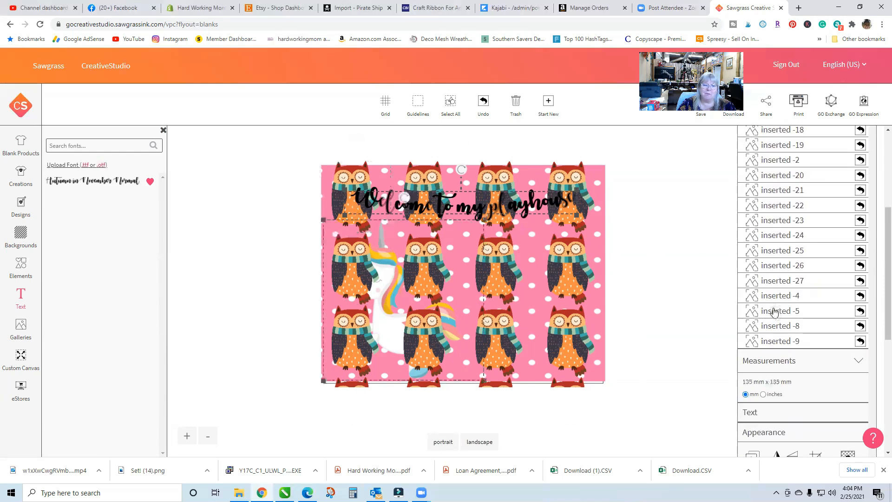
scroll(723, 345, "down", 4)
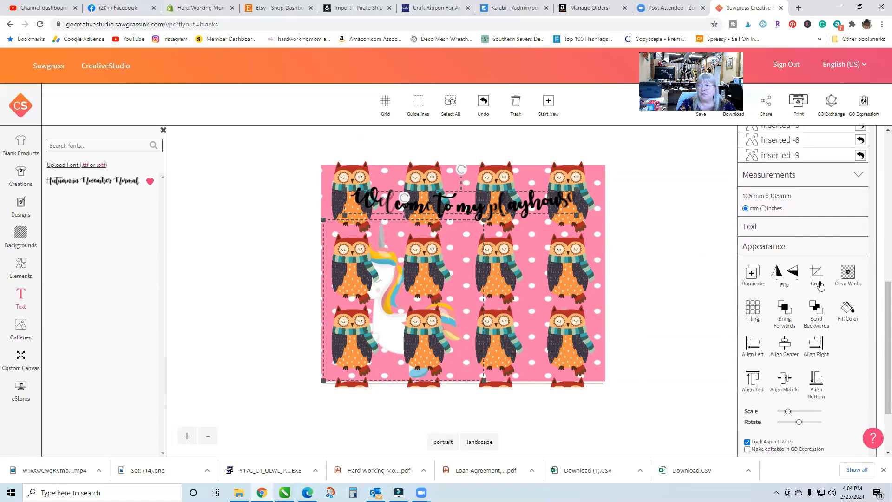
left_click(788, 316)
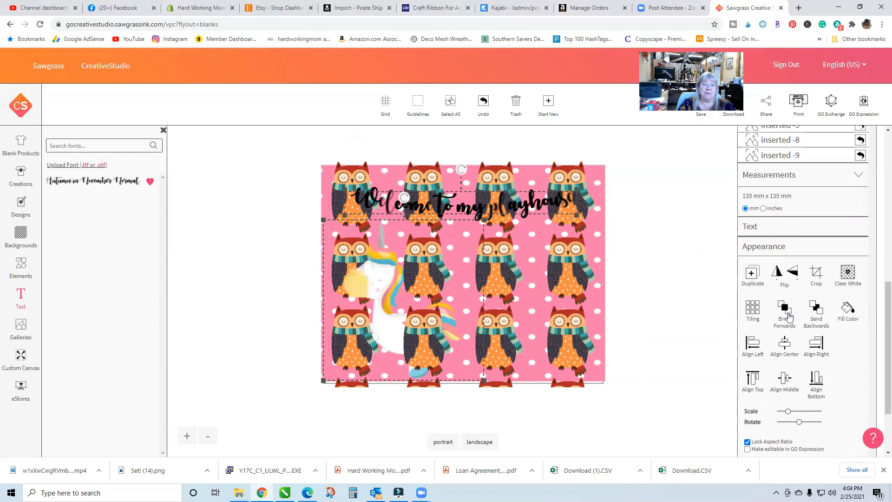
left_click(789, 316)
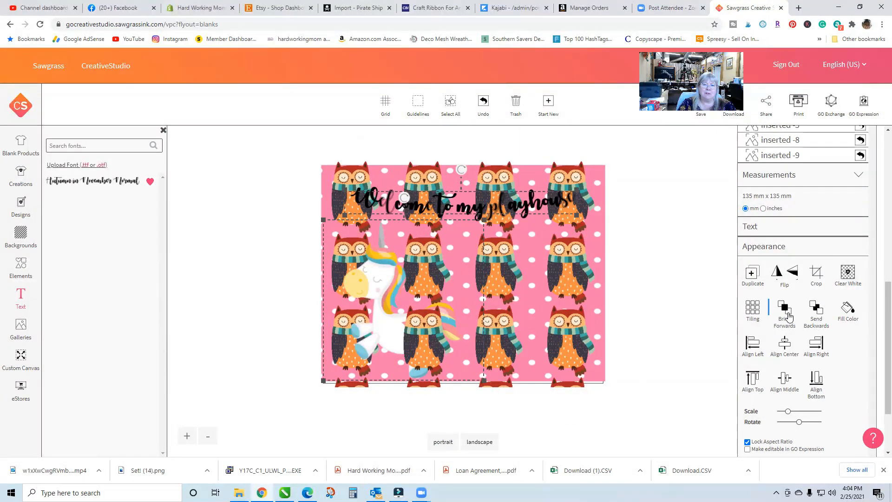
left_click(789, 316)
Step: Move the unicorn slightly upward and shift the heading slightly down and to the right
mouse_move(382, 315)
left_mouse_down()
mouse_move(434, 279)
mouse_move(417, 296)
mouse_move(383, 303)
left_mouse_up()
mouse_move(451, 214)
left_mouse_down()
mouse_move(450, 335)
mouse_move(455, 196)
mouse_move(464, 218)
left_mouse_up()
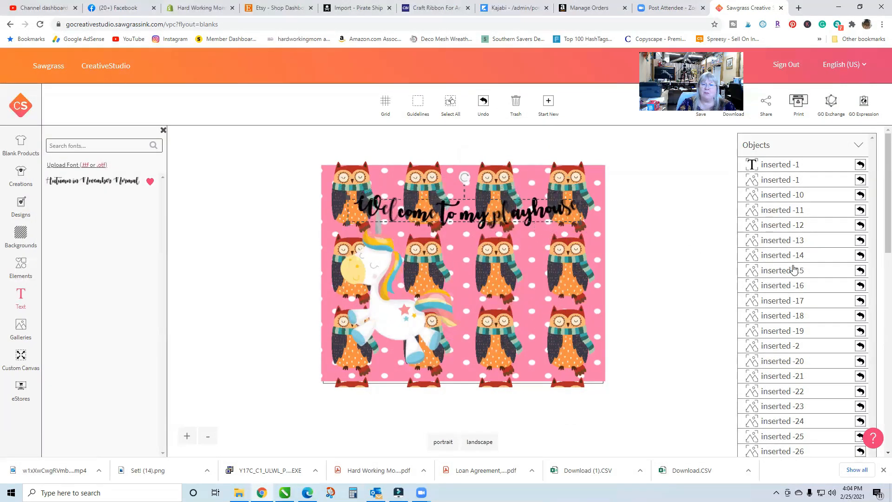
scroll(795, 269, "down", 10)
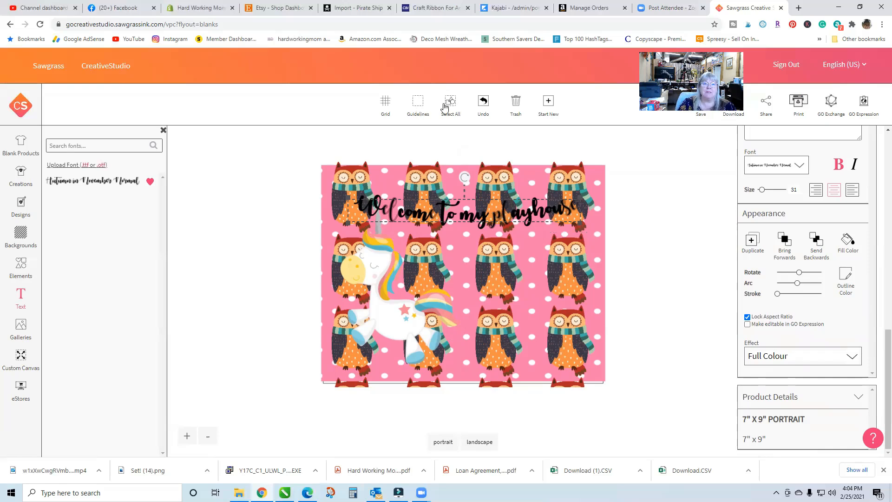
Step: Start a new blank 7" x 9" design and set its canvas to landscape orientation
left_click(549, 103)
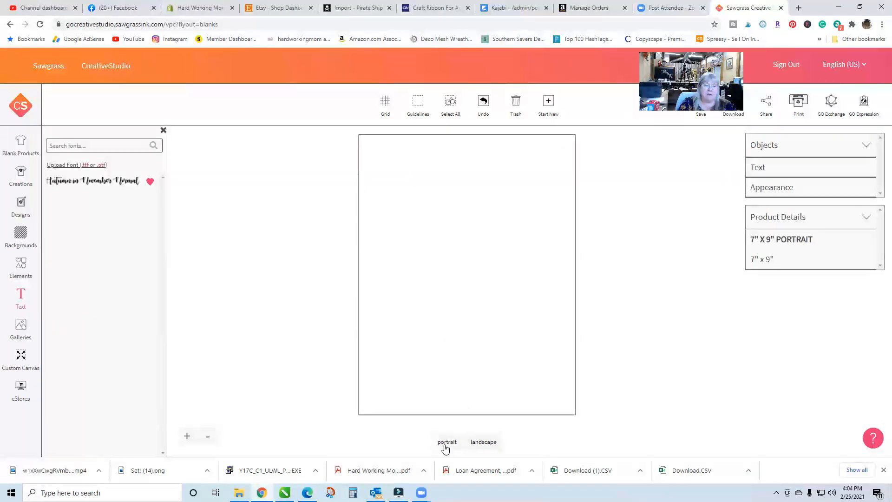
left_click(483, 443)
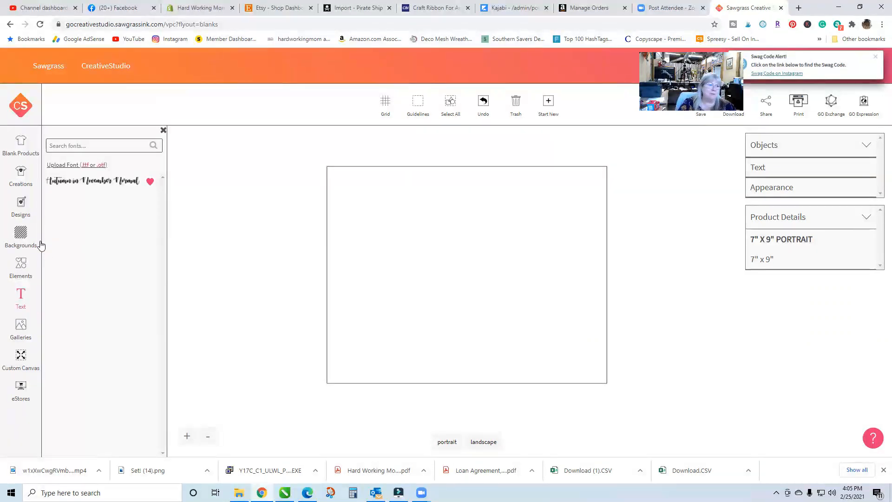
Step: Open the designs gallery and start uploading images to it from the computer
left_click(23, 331)
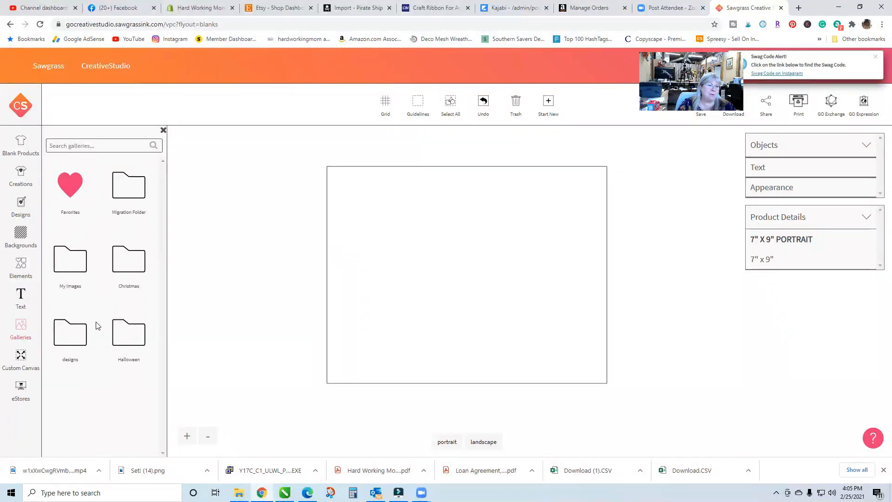
left_click(73, 346)
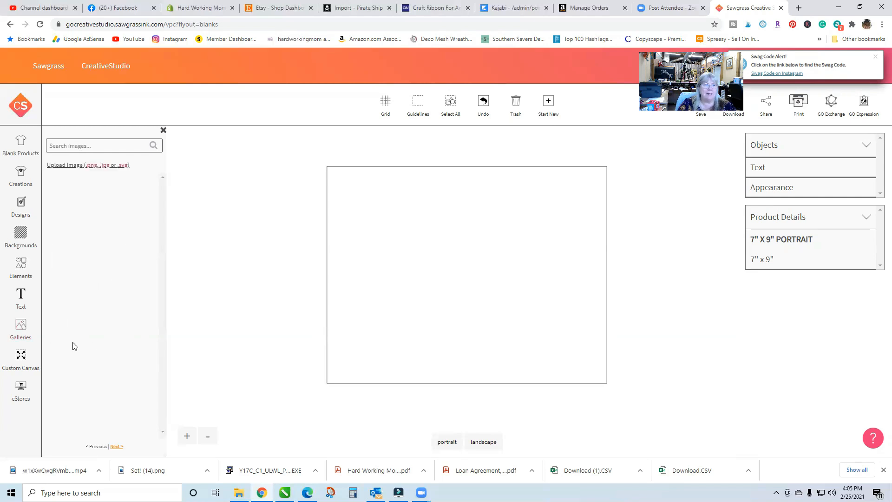
left_click(59, 165)
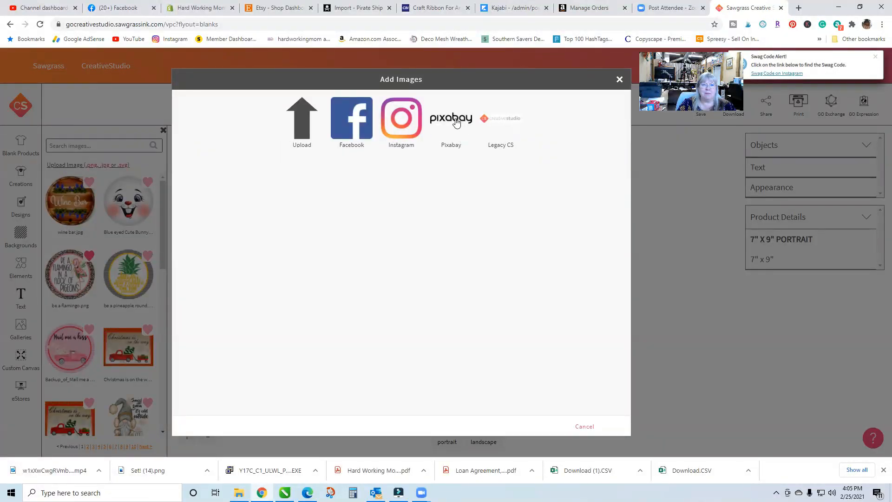
left_click(301, 126)
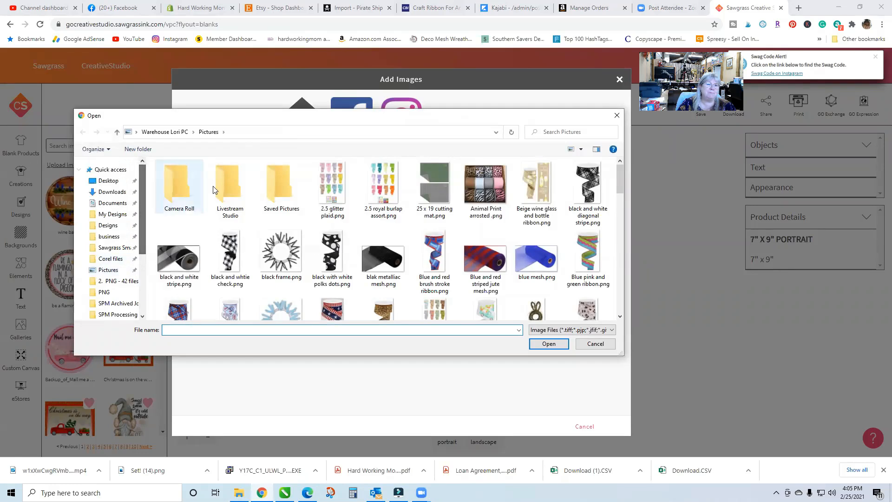
Step: Browse to the computer's Designs folder and open its DB Leprechaun Crickets Clipart subfolder
scroll(397, 232, "down", 1)
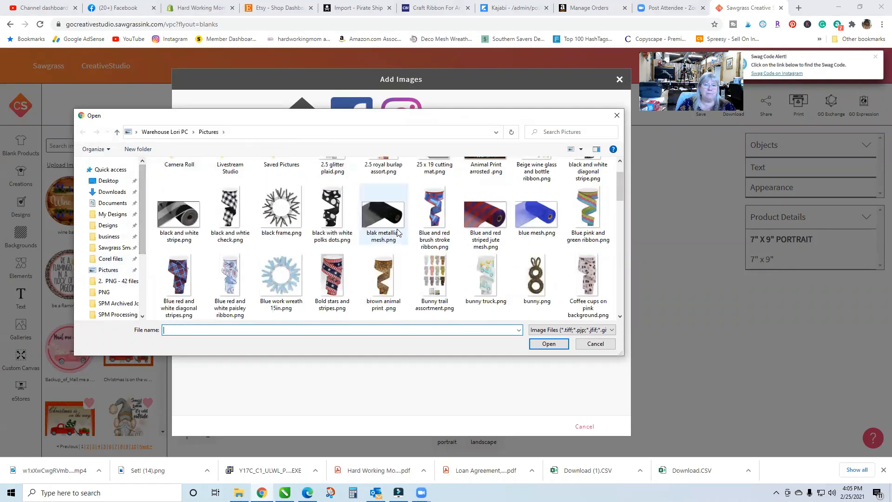
left_click(109, 226)
scroll(288, 265, "down", 1)
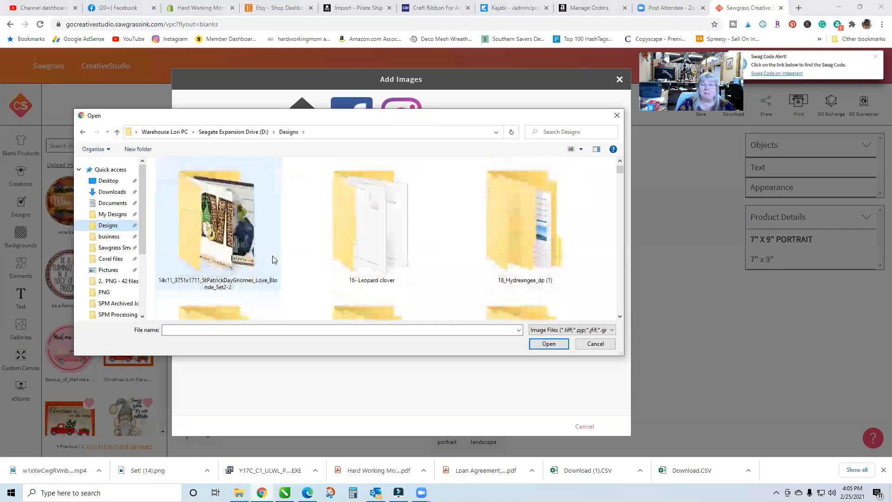
scroll(273, 260, "down", 5)
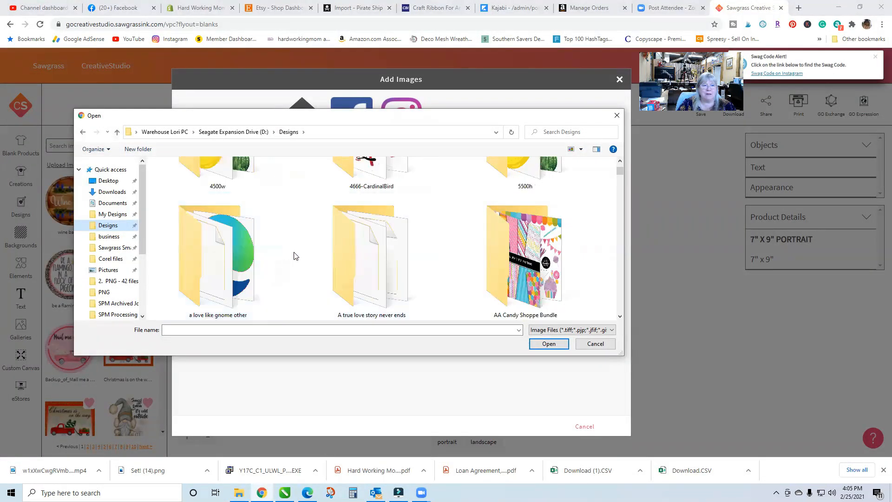
scroll(292, 256, "down", 5)
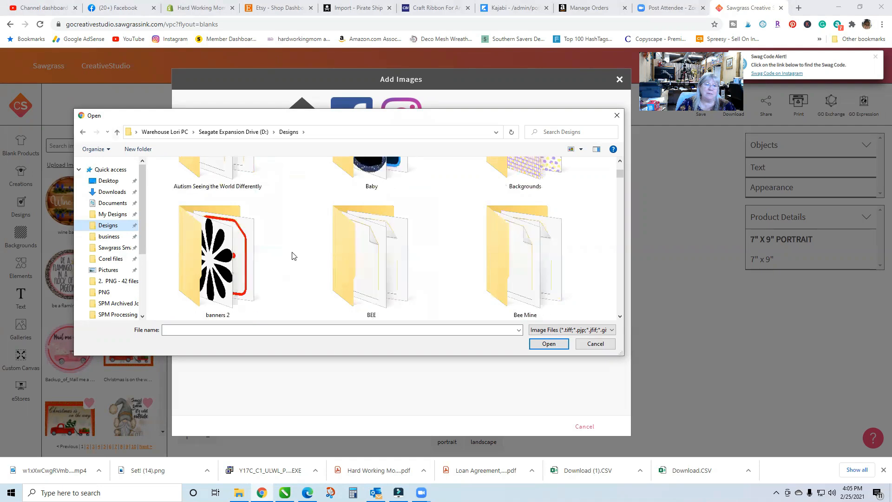
scroll(292, 256, "down", 3)
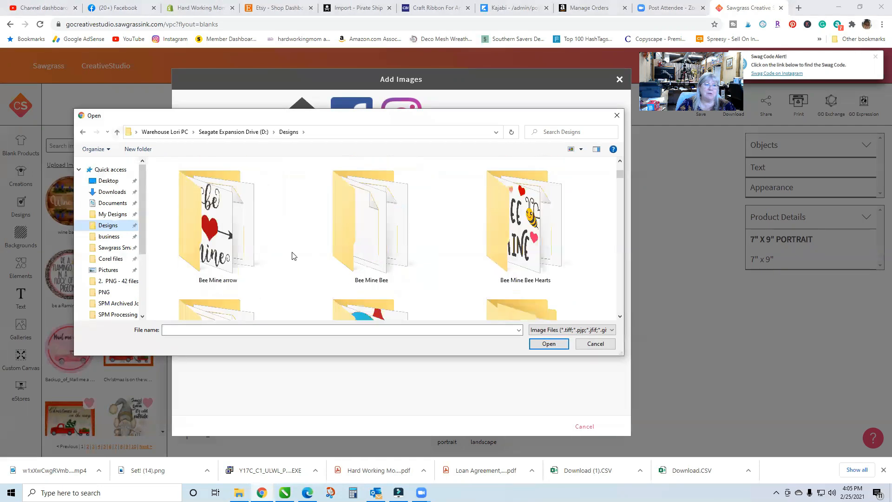
scroll(292, 256, "down", 12)
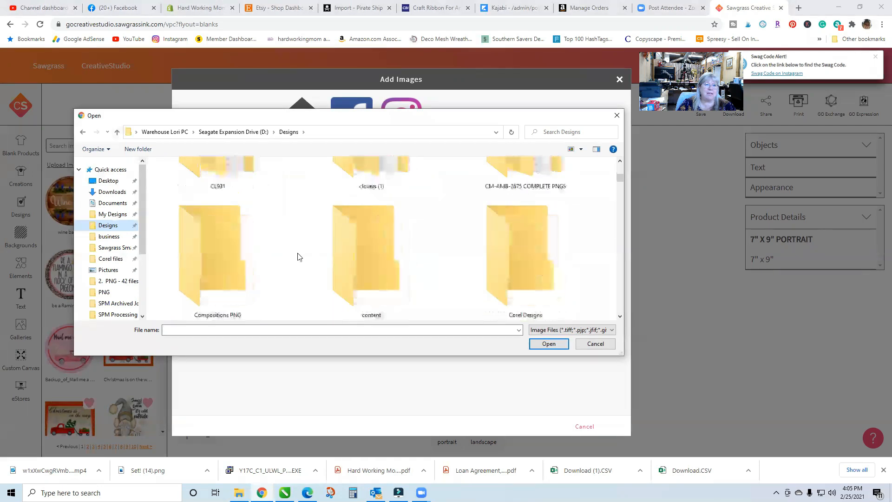
scroll(299, 257, "down", 6)
scroll(314, 272, "up", 5)
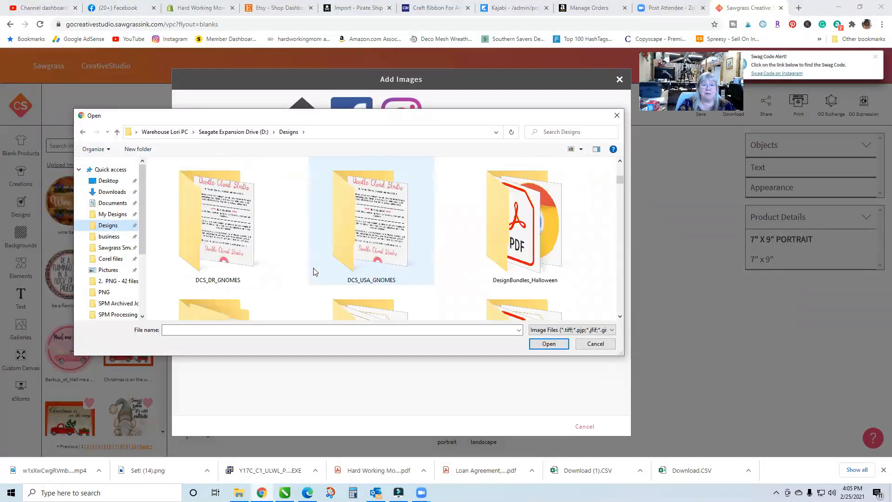
scroll(596, 301, "down", 2)
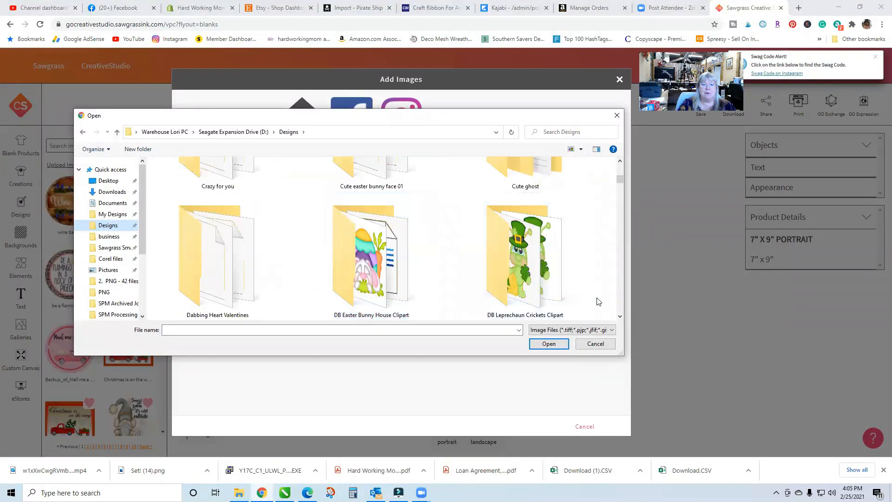
double_click(539, 266)
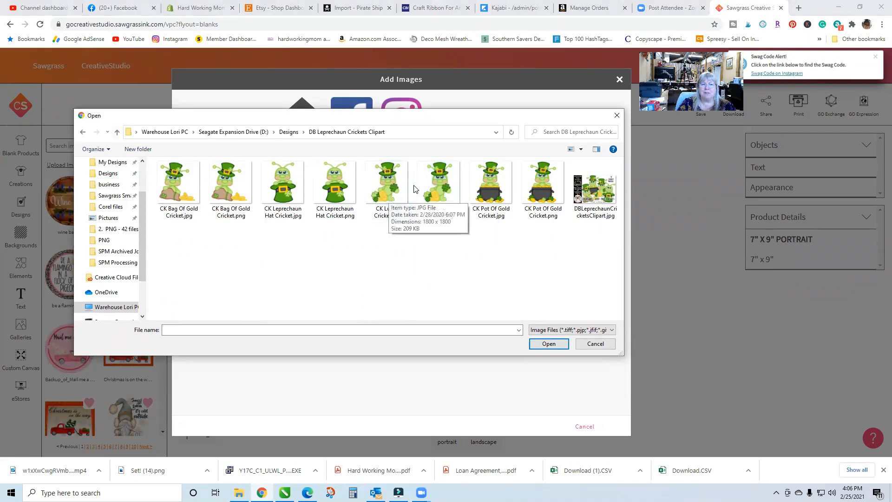
Step: Upload CK Lucky Cricket.jpg and CK Lucky Cricket.png together and save them to the designs gallery
left_click(395, 199)
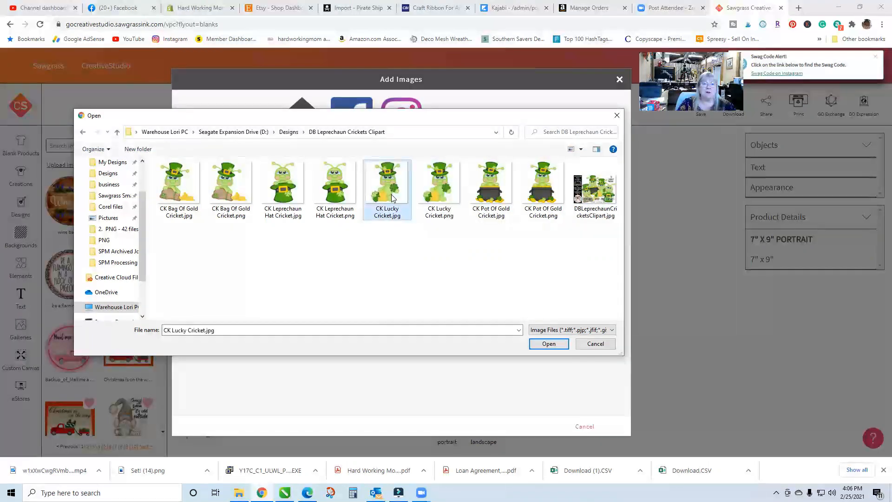
left_click(430, 201, "ctrl")
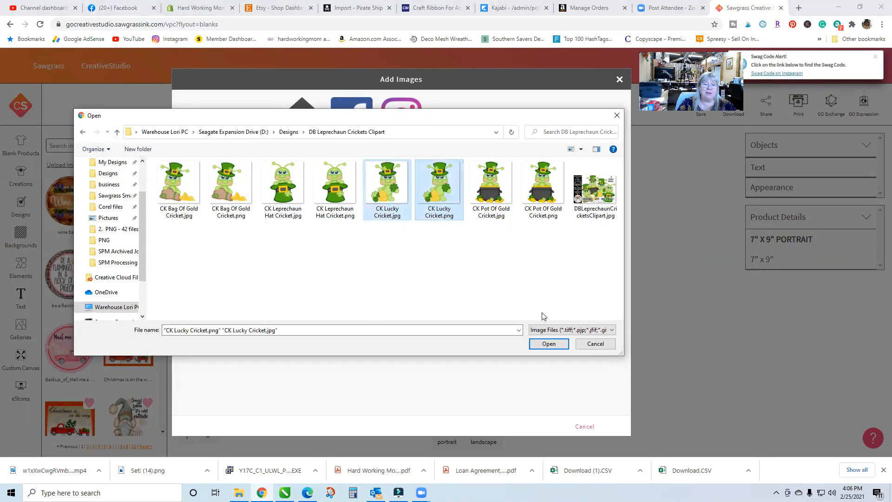
left_click(544, 344)
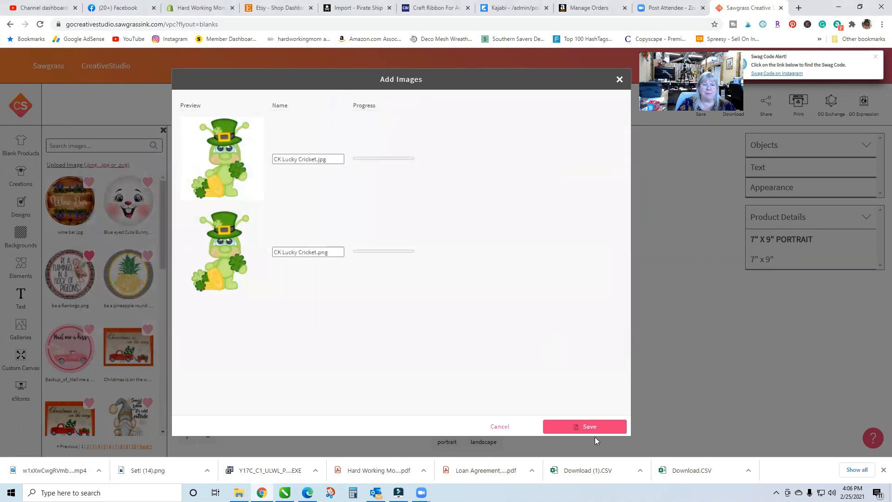
left_click(598, 428)
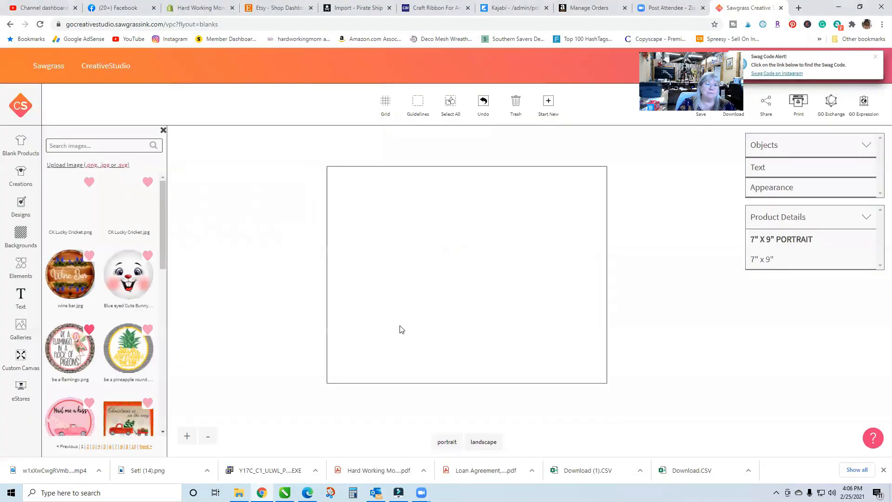
Step: Insert CK Lucky Cricket.jpg on the canvas and add the green diagonal-stripe background
left_click(135, 213)
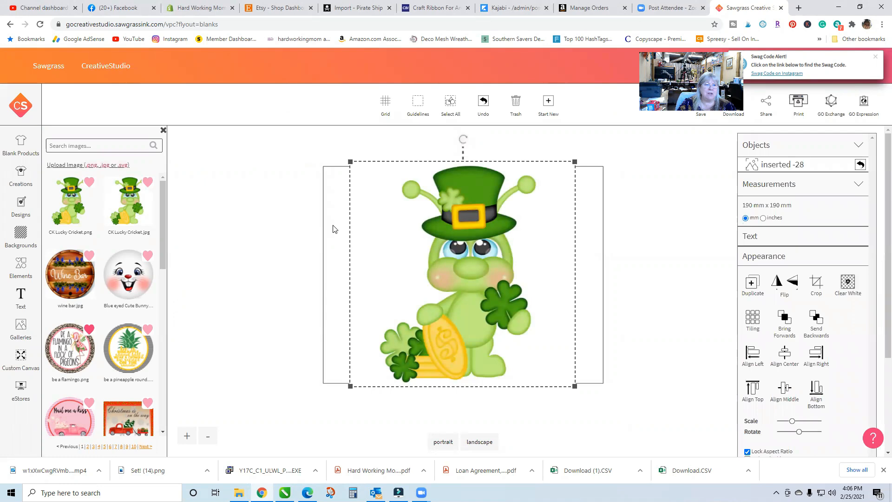
left_click(21, 236)
left_click(127, 197)
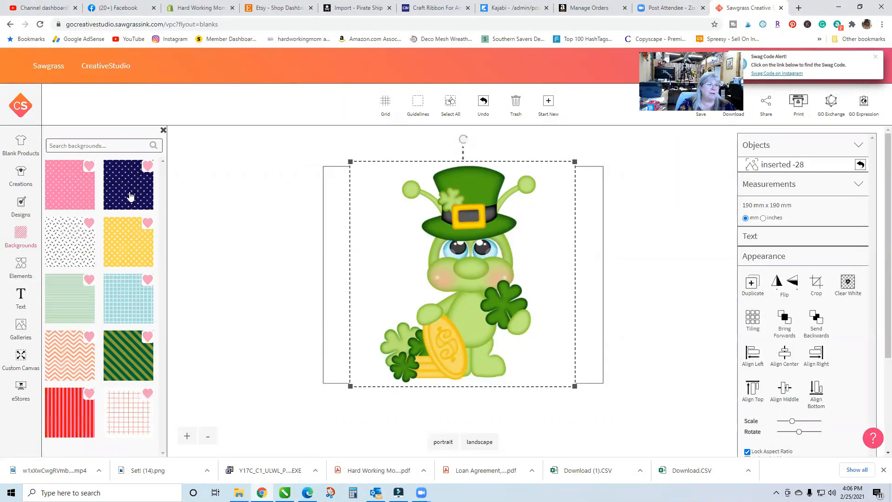
left_click(129, 358)
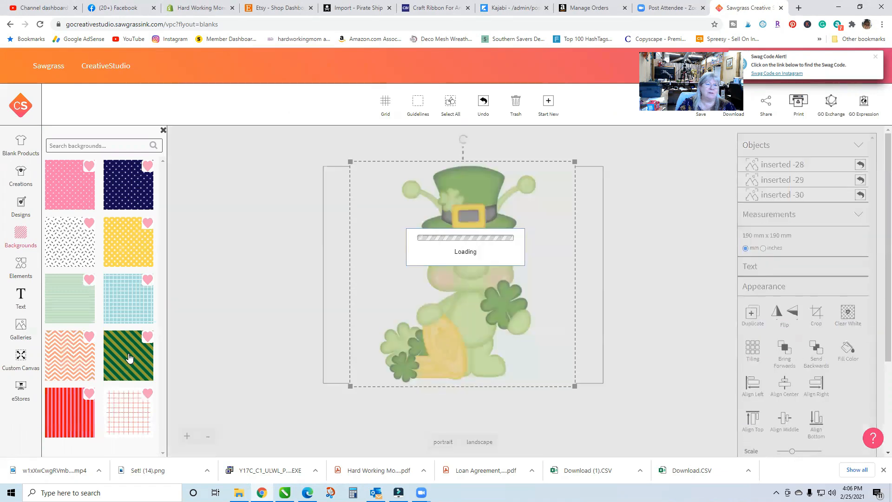
Step: Shift the striped background to the canvas's left edge and delete the cricket image covering it
left_click_drag(409, 295, 475, 295)
left_click_drag(372, 282, 326, 276)
left_click_drag(480, 279, 405, 279)
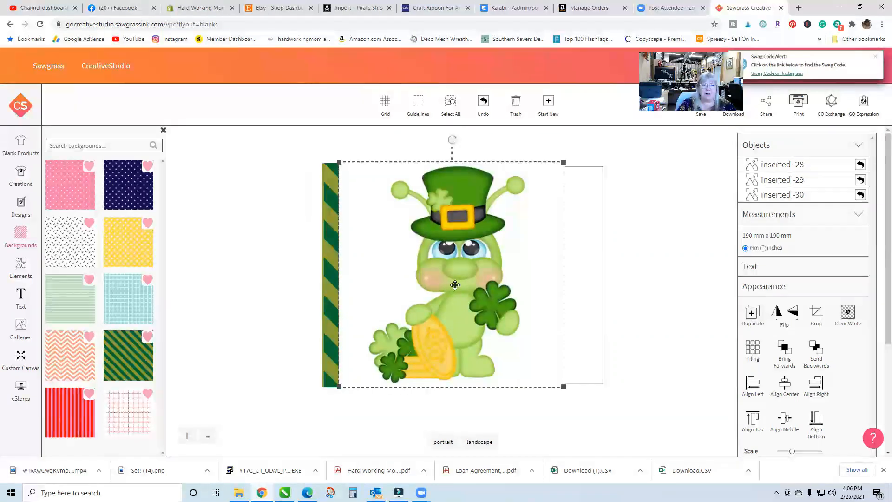
left_click(515, 107)
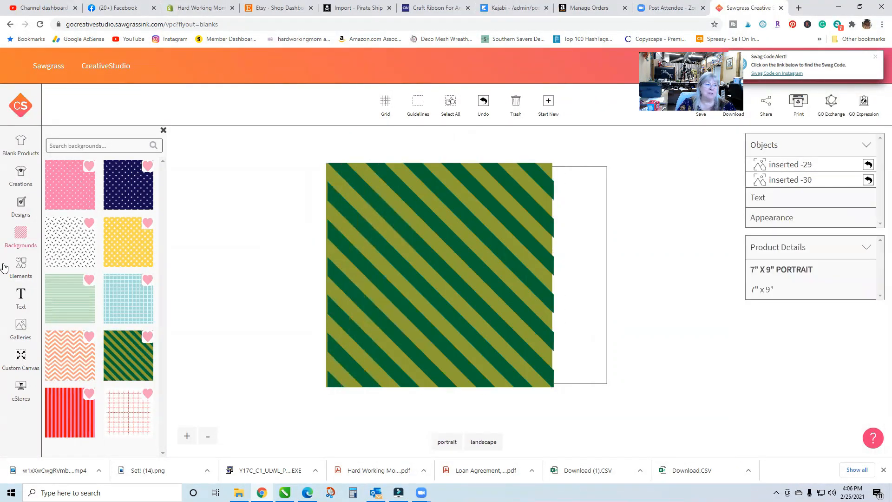
Step: Insert CK Lucky Cricket.png from the designs gallery and position it over the striped background
left_click(20, 329)
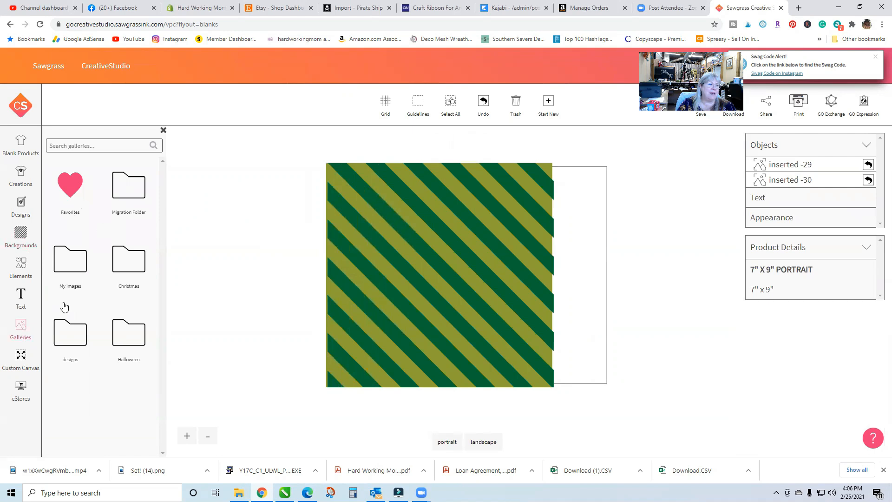
left_click(67, 328)
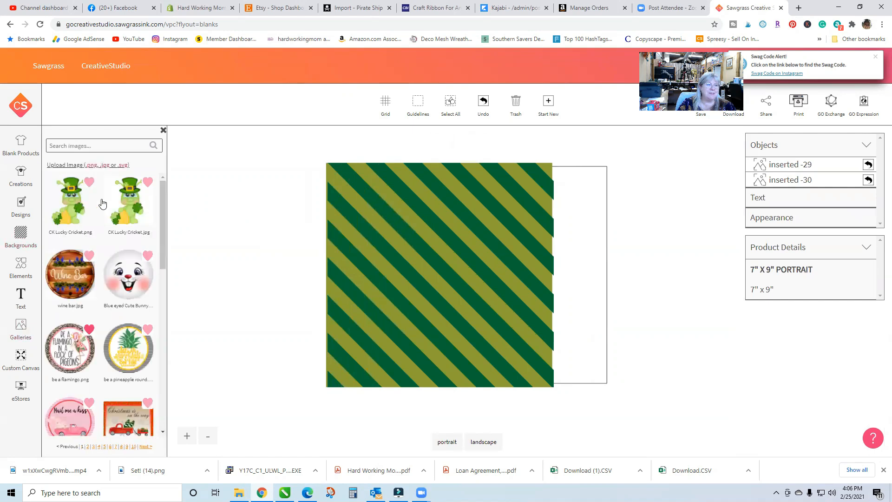
left_click(72, 207)
left_click_drag(483, 252, 465, 258)
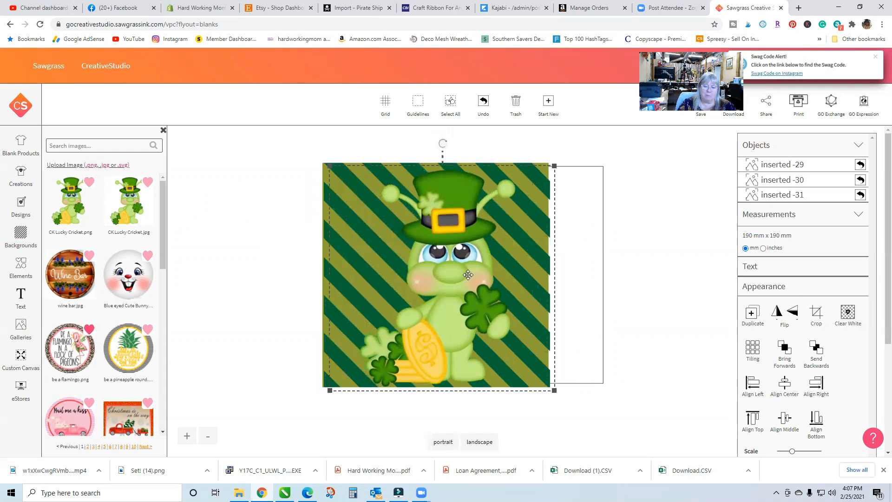
Step: Replace the PNG cricket with CK Lucky Cricket.jpg and clear the white area around the cricket
left_click(515, 102)
left_click(116, 218)
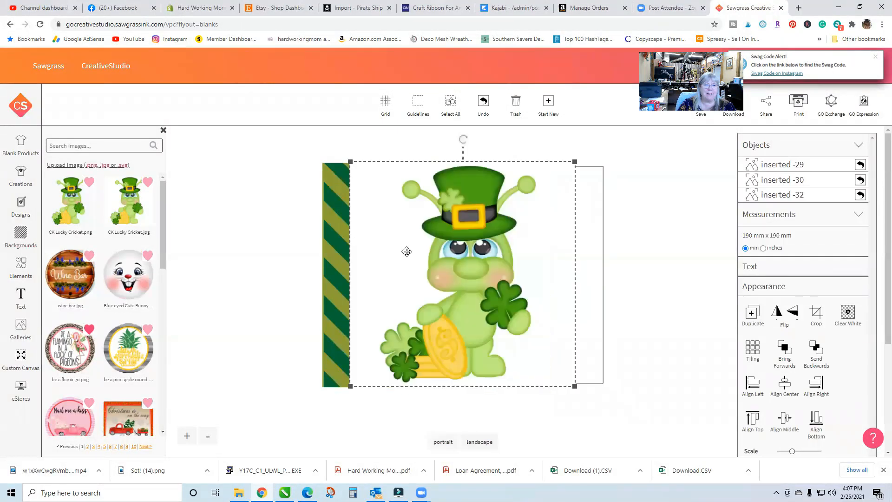
left_click(849, 314)
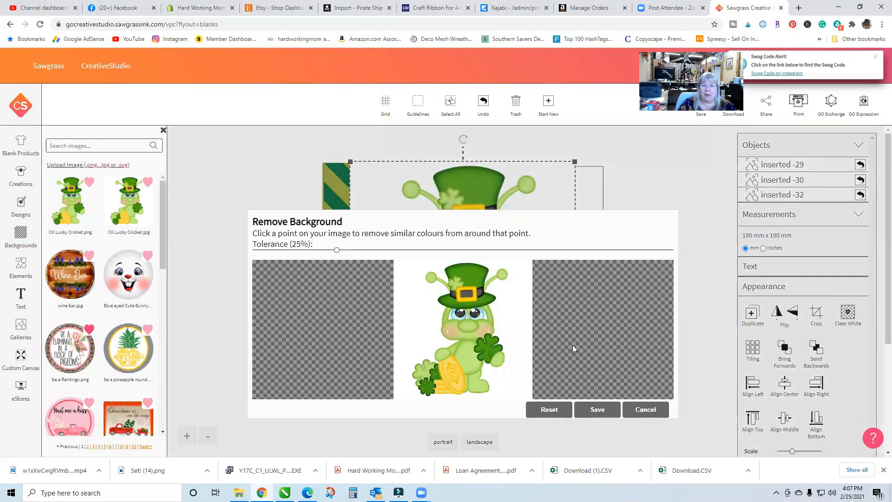
left_click(420, 302)
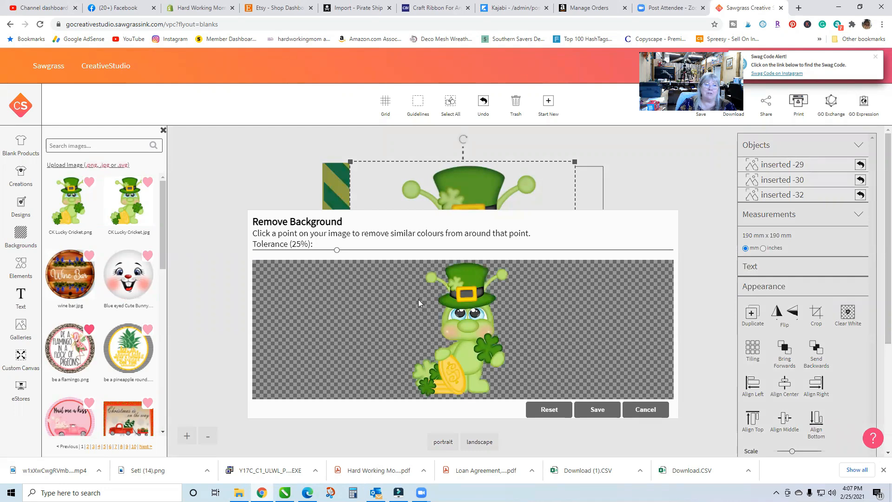
left_click(600, 410)
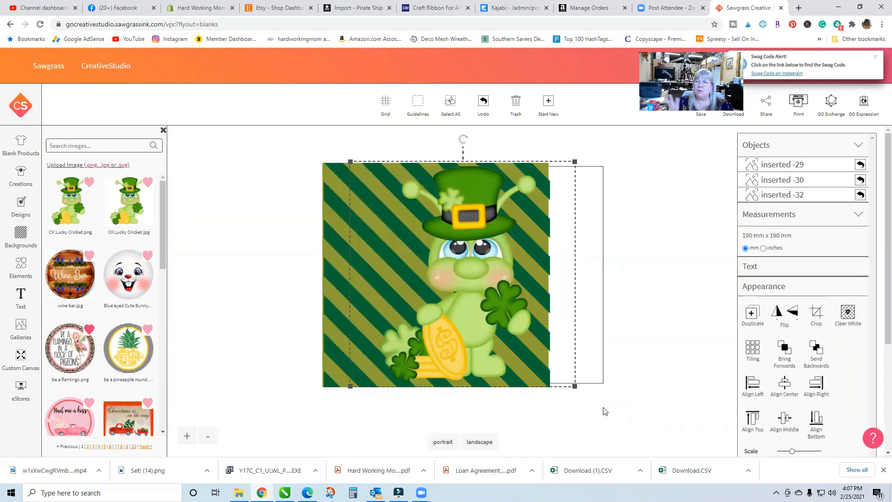
Step: Move the cricket to the left side of the canvas and enlarge the green stripe layer to 276 mm x 276 mm
mouse_move(481, 325)
left_mouse_down()
mouse_move(426, 327)
mouse_move(482, 322)
left_mouse_up()
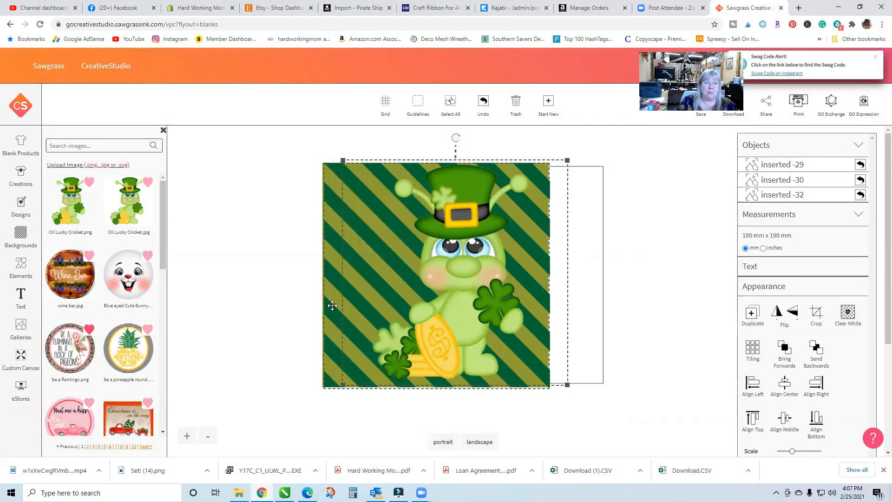
left_click_drag(445, 251, 381, 249)
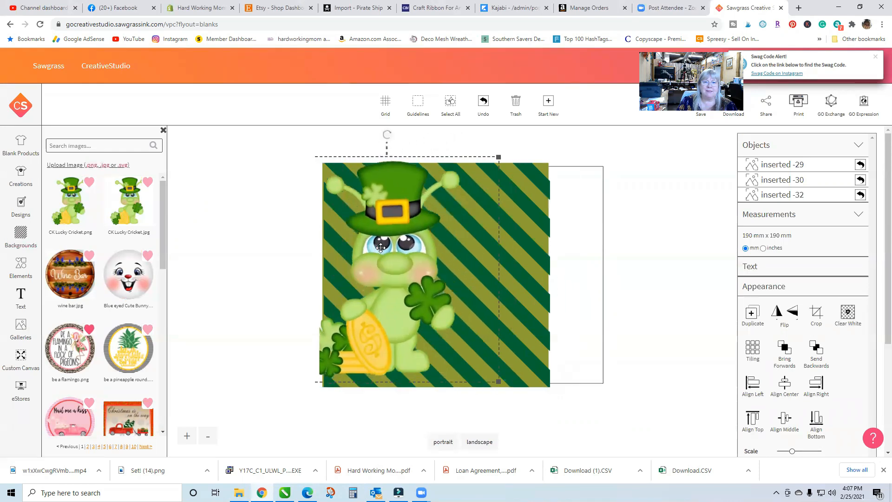
left_click(533, 218)
left_click_drag(552, 173, 648, 193)
left_click_drag(555, 302, 464, 299)
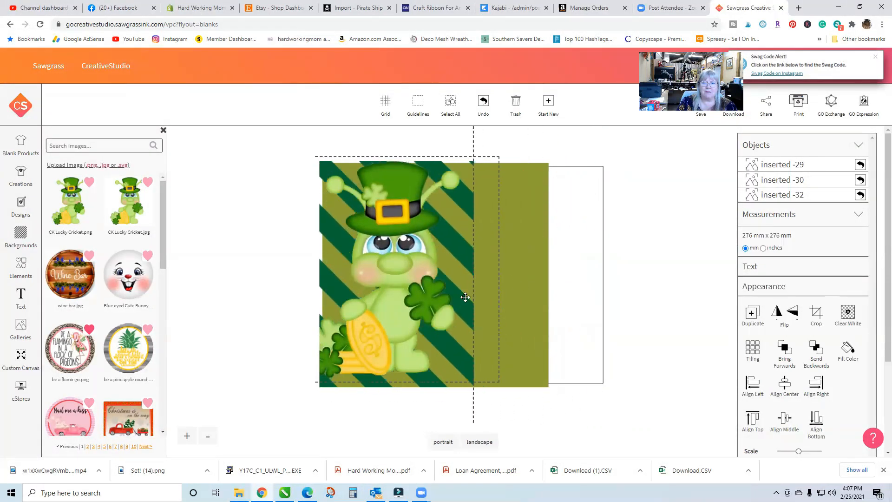
Step: Enlarge the olive background layer, reposition both layers to fill the canvas, and move the cricket back to the middle
left_click(556, 223)
left_click_drag(631, 179, 673, 180)
left_click_drag(431, 263, 350, 266)
left_click_drag(475, 250, 604, 262)
left_click_drag(341, 280, 494, 277)
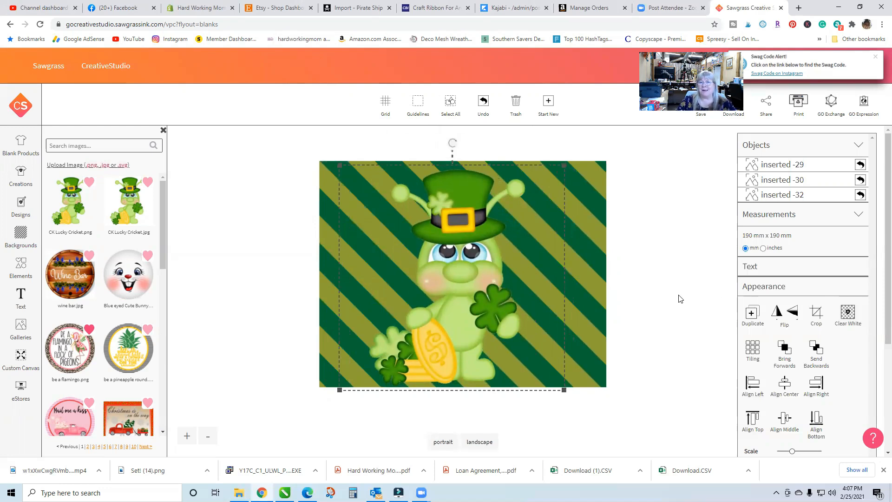
Step: Save the cricket design under the name Test in the Blanks folder
left_click(595, 264)
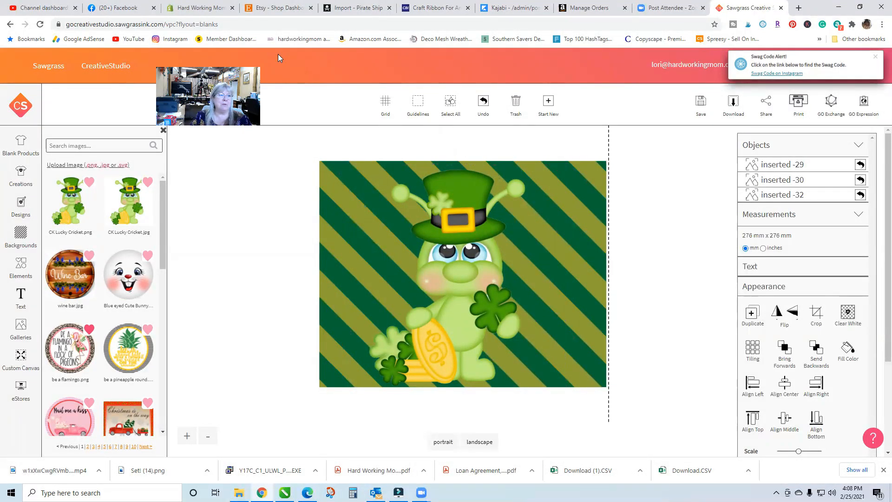
left_click(702, 106)
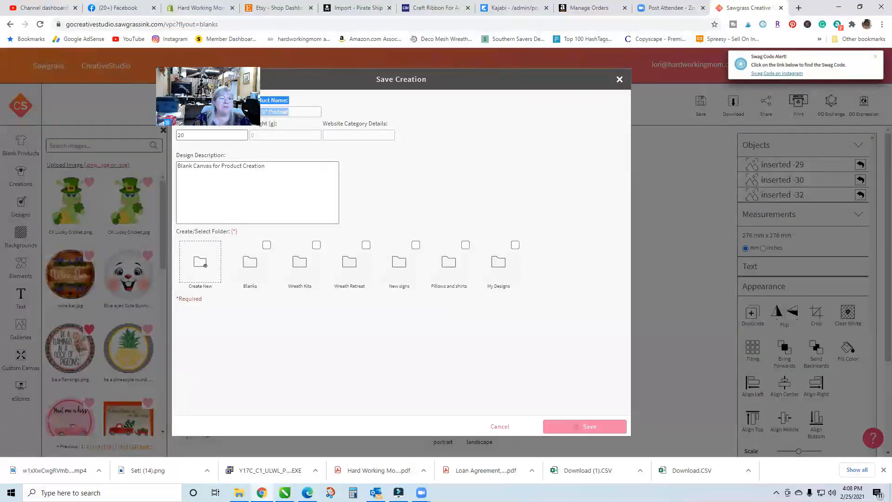
left_click(216, 112)
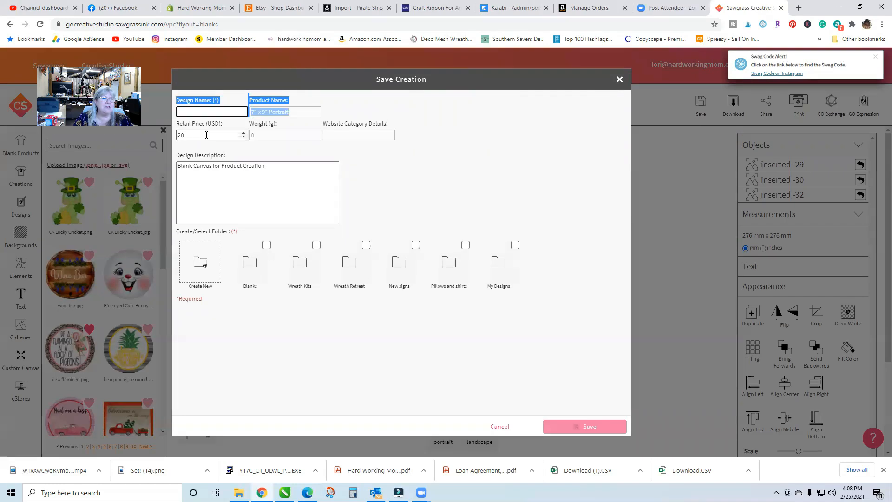
left_click(207, 134)
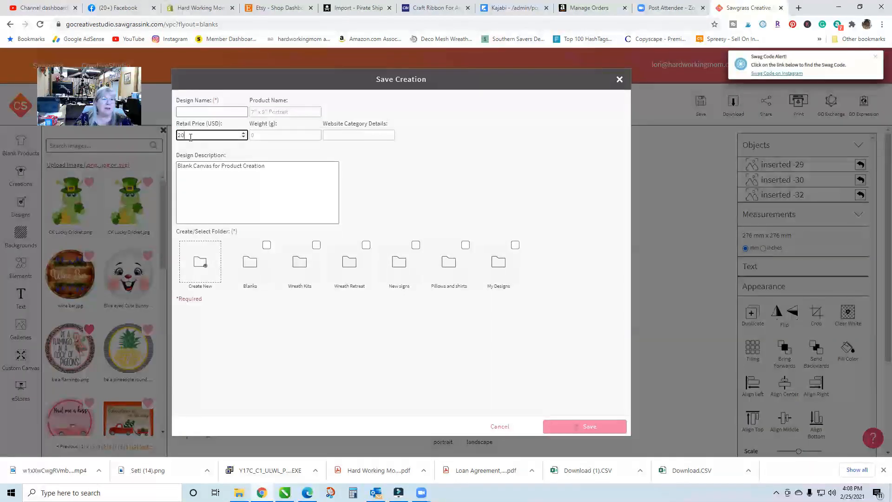
left_click(199, 111)
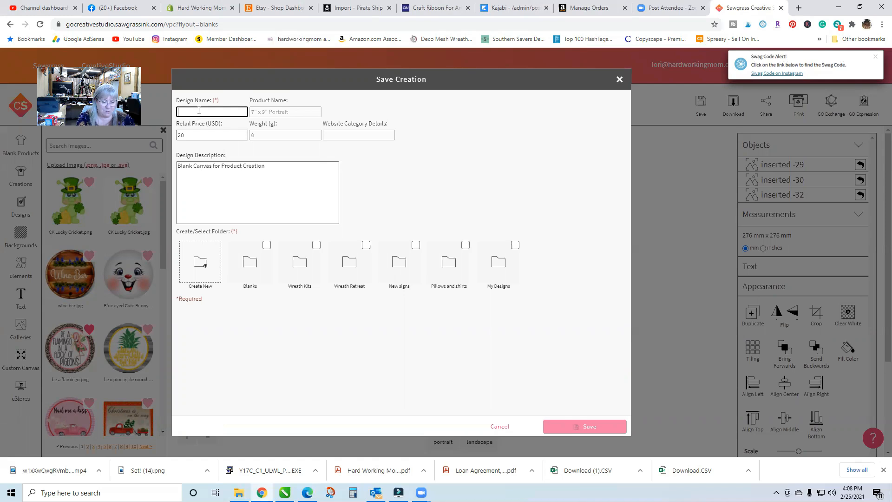
type("Test")
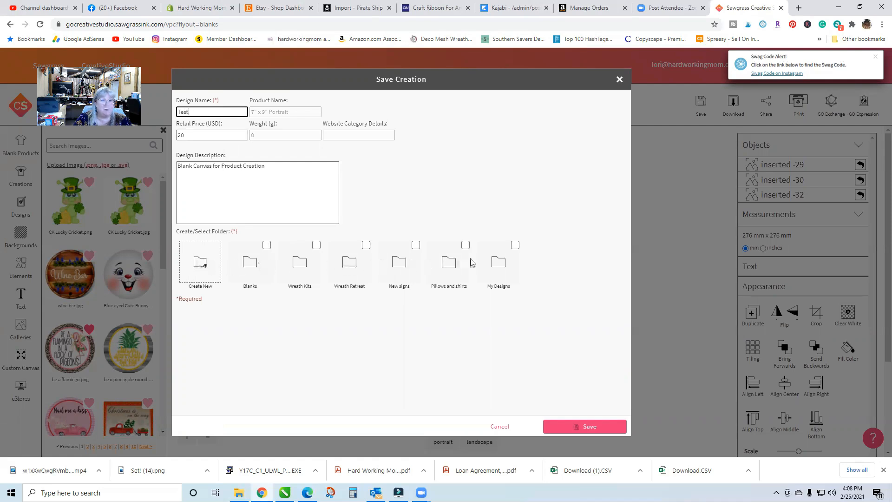
left_click(263, 250)
left_click(265, 248)
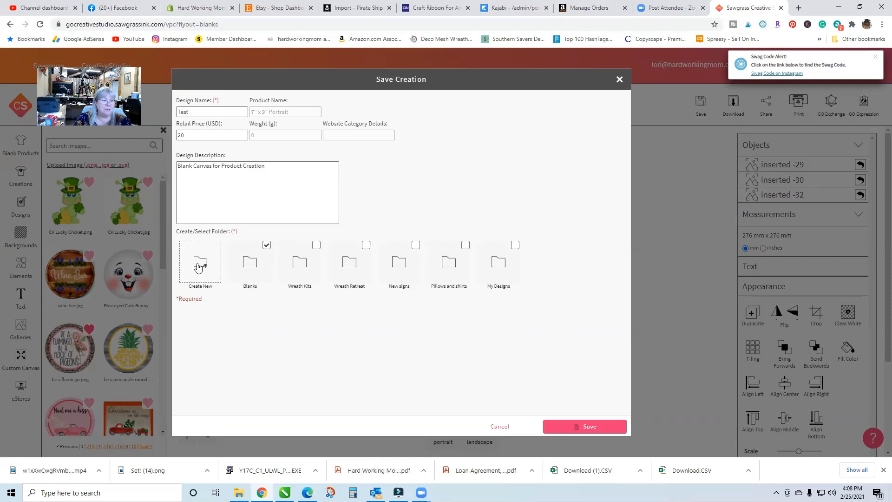
left_click(540, 427)
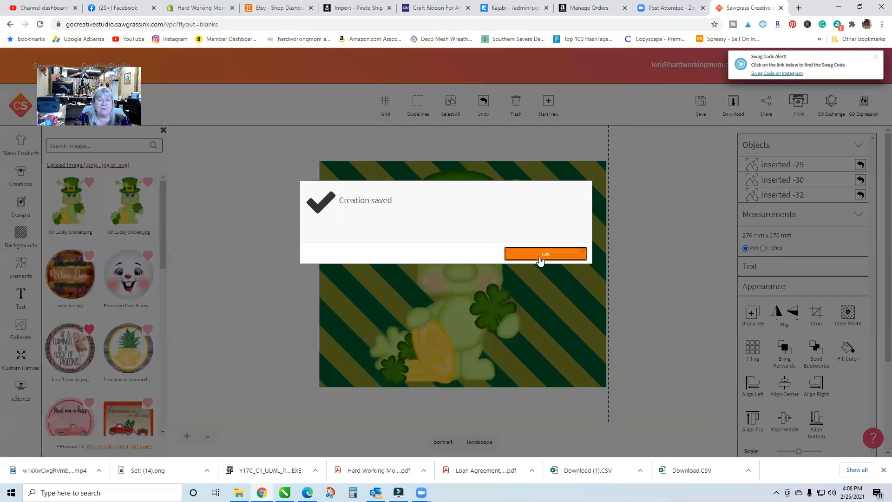
left_click(540, 258)
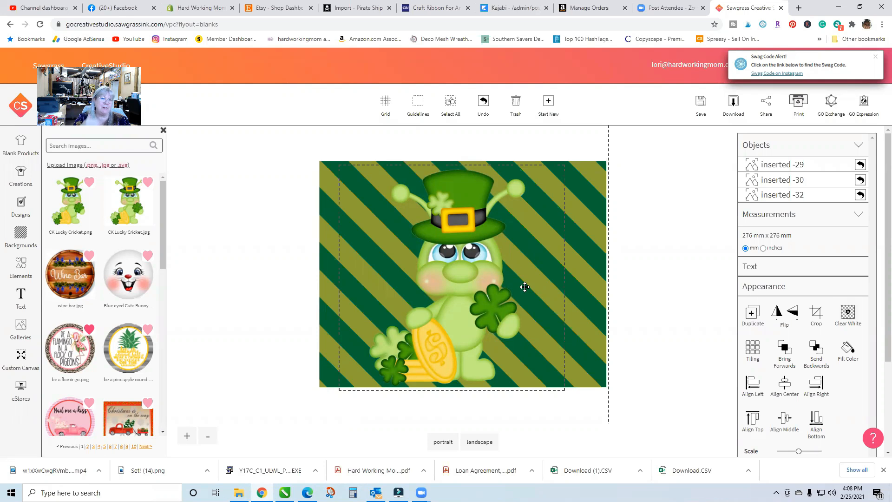
Step: Open the print settings for the design and set the page size to US Letter
left_click(799, 111)
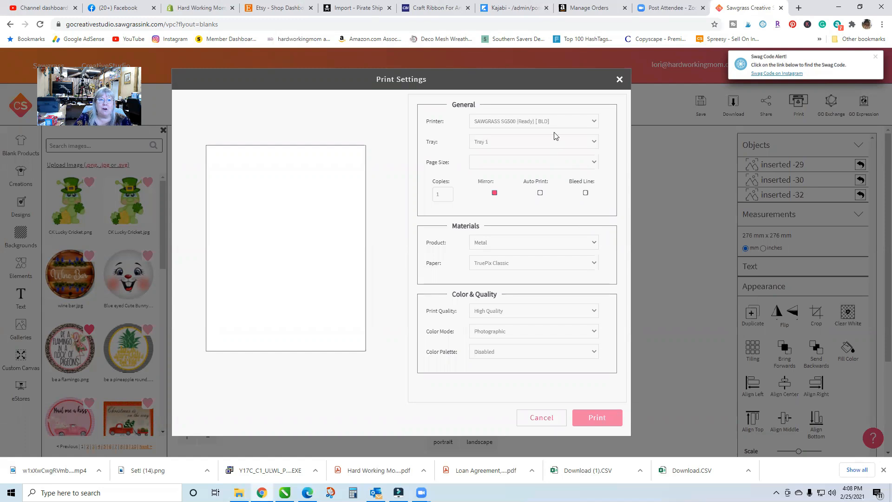
left_click(518, 161)
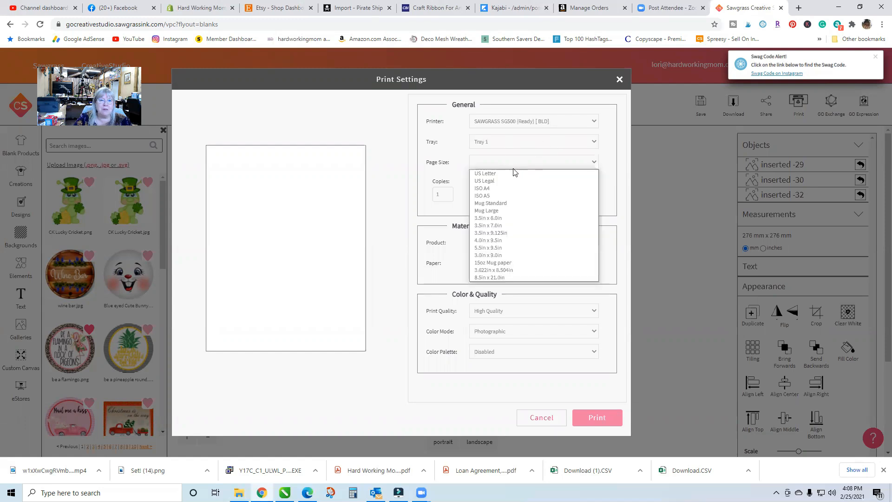
left_click(511, 175)
left_click(522, 164)
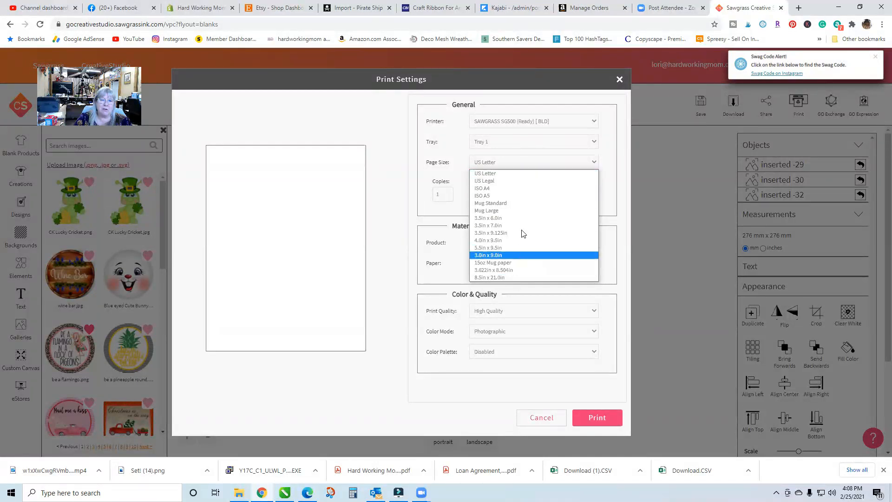
left_click(527, 172)
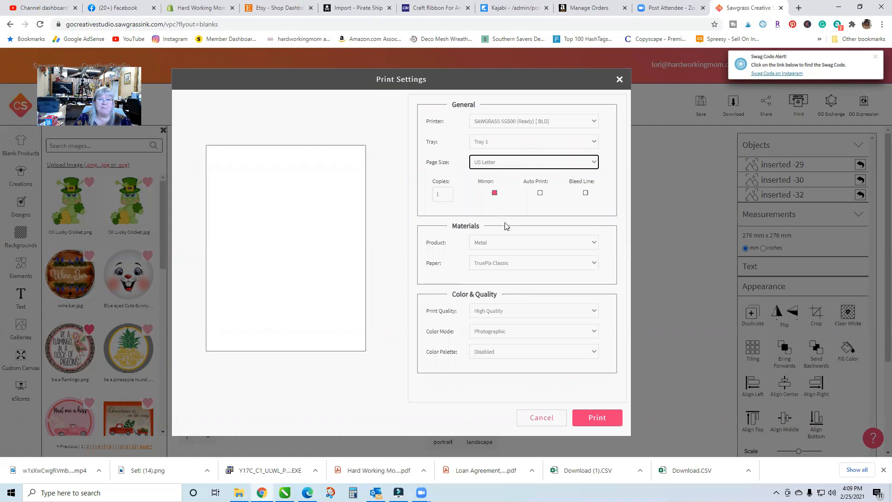
Step: Choose Metal as the print product and TexPrint-R as the paper
left_click(521, 245)
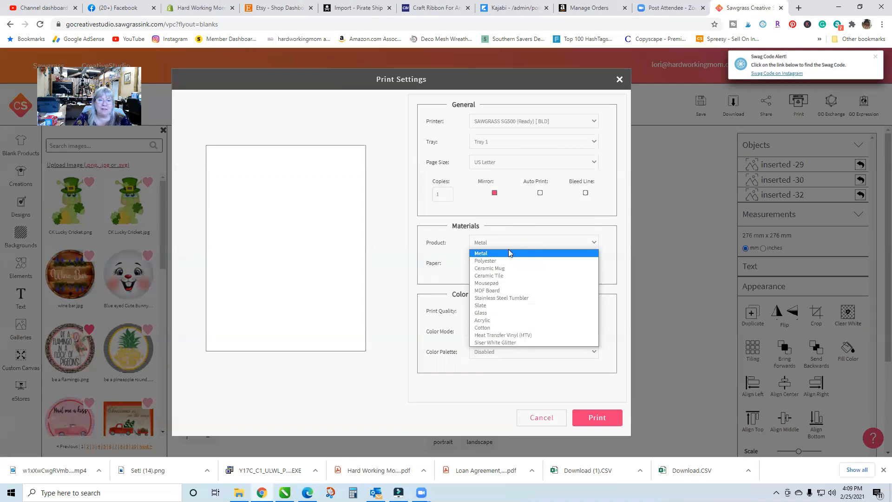
left_click(509, 253)
left_click(543, 264)
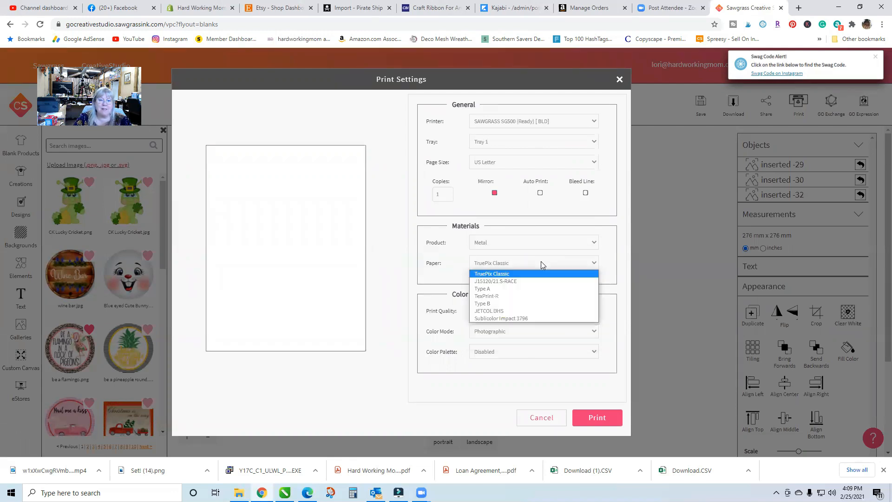
left_click(539, 276)
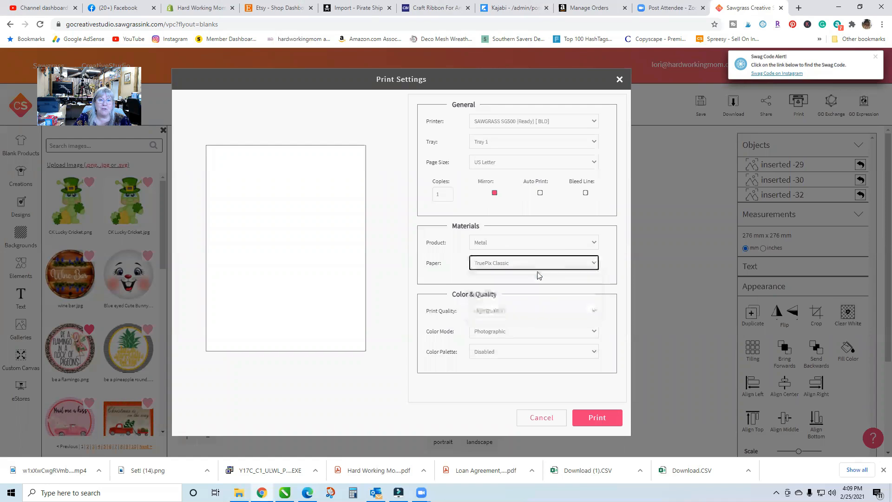
left_click(540, 262)
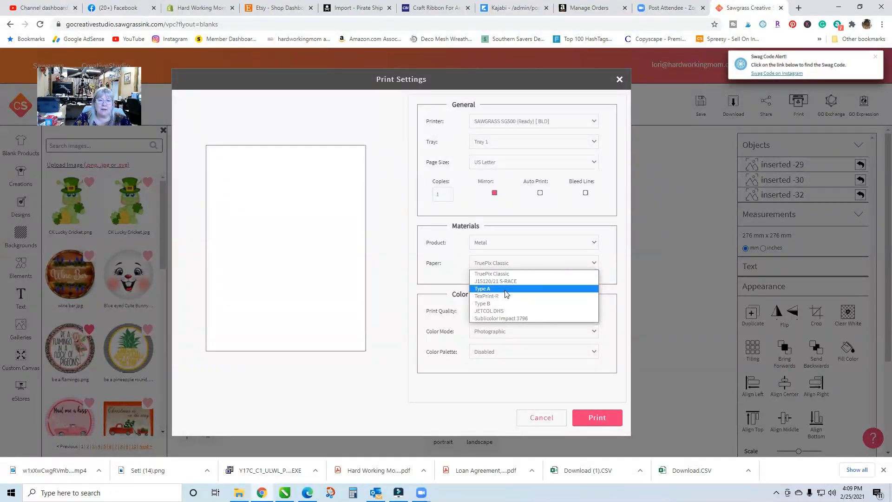
left_click(521, 296)
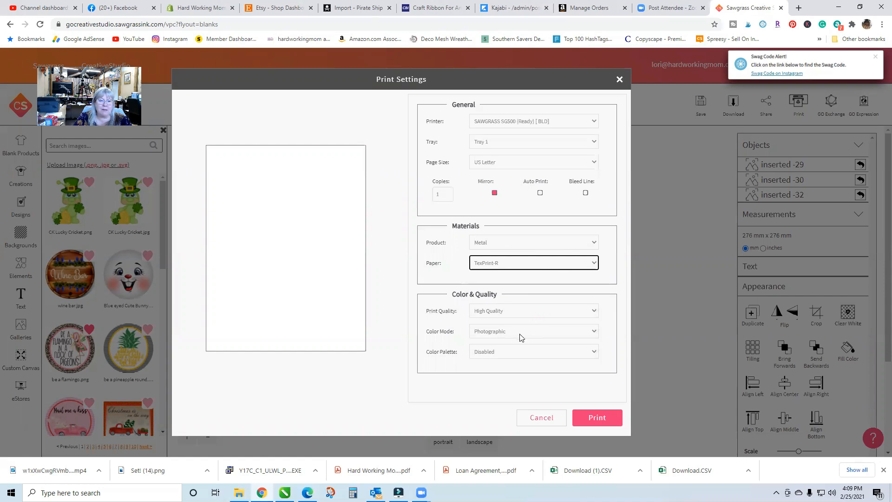
Step: Queue the print job, review its job, layout and material settings in Print Manager, and print it
left_click(606, 420)
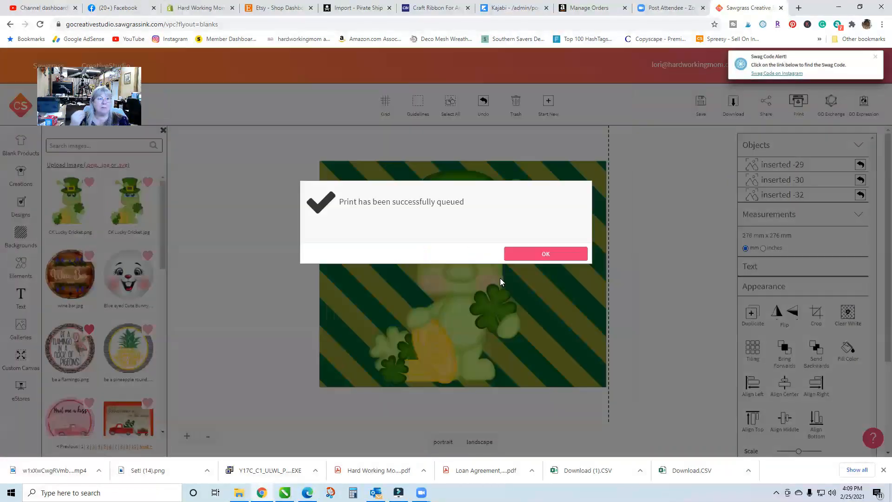
left_click(530, 255)
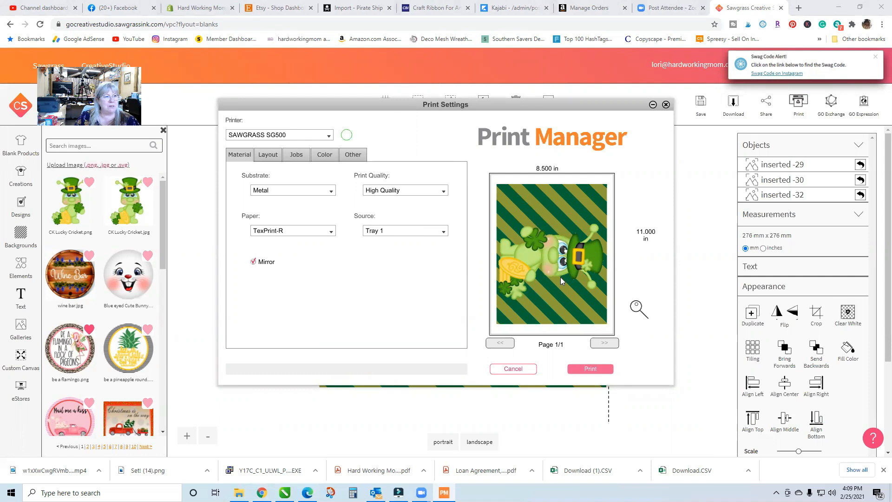
left_click(298, 157)
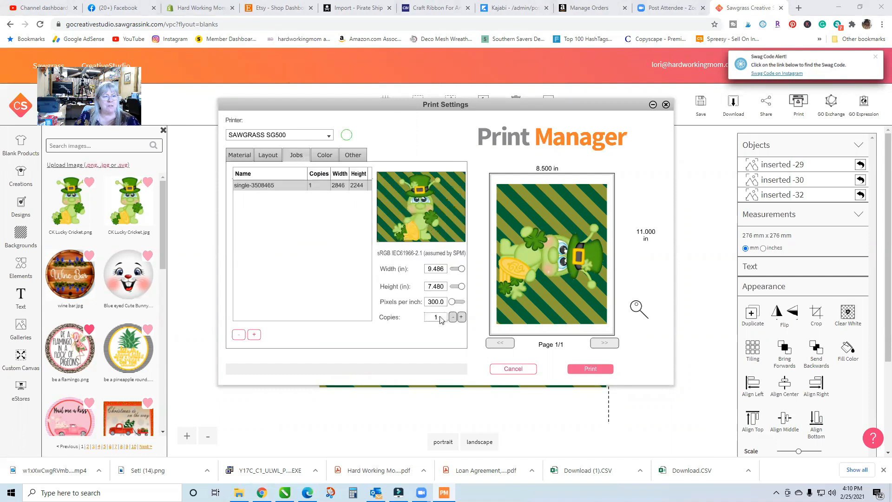
left_click(240, 155)
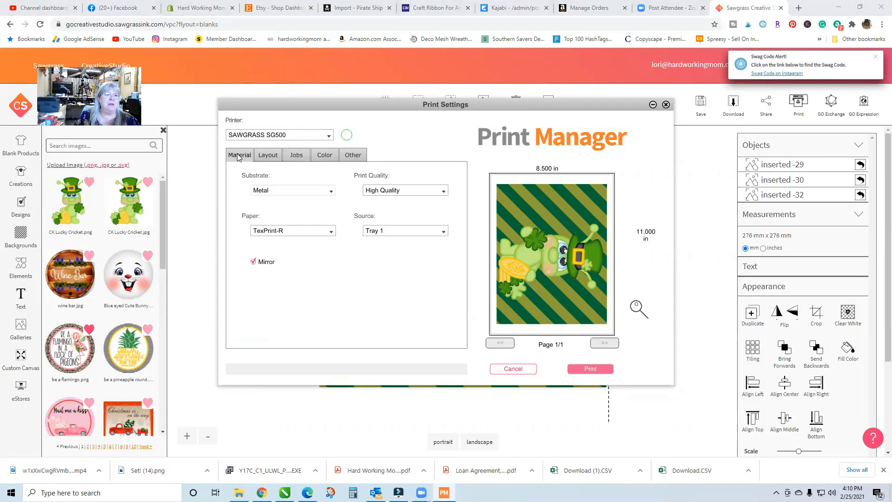
left_click(269, 156)
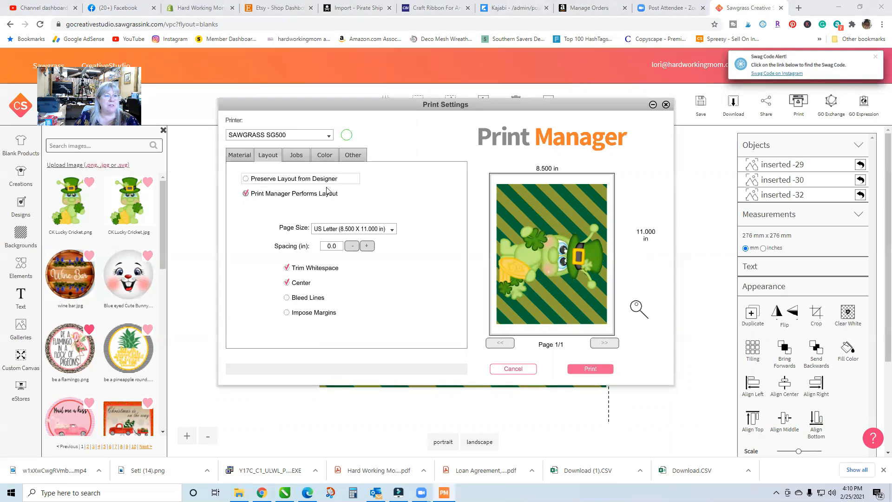
left_click(238, 156)
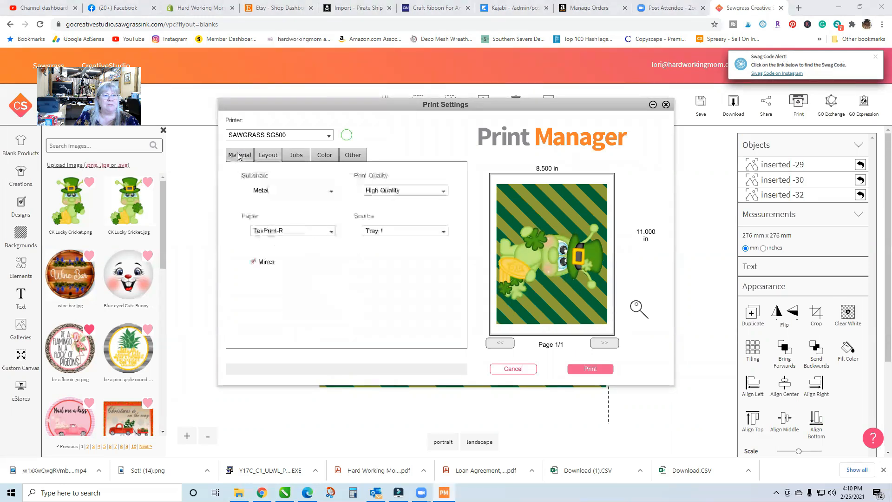
left_click(597, 372)
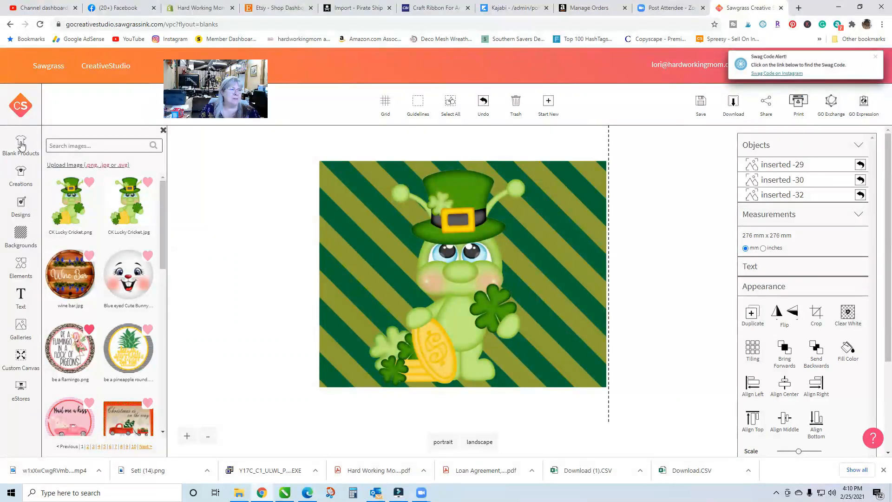
Step: Open the "i am not most girls" creation from the Blanks folder and view it in landscape orientation
left_click(21, 181)
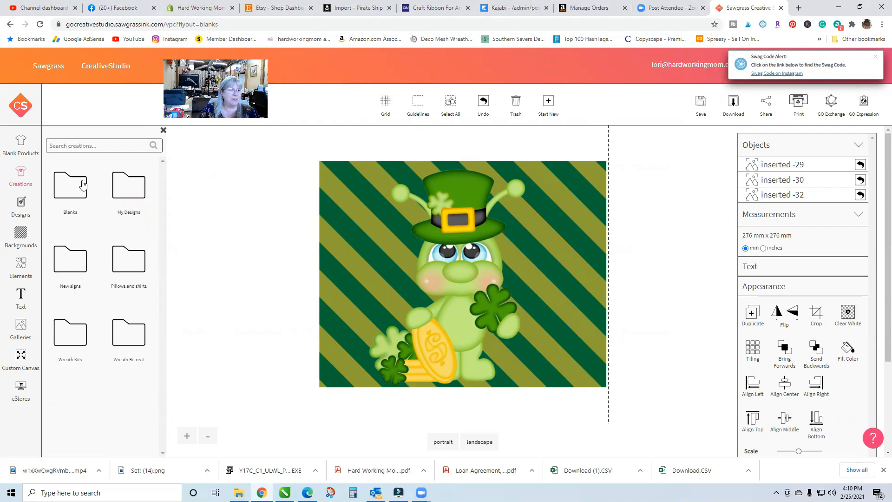
left_click(70, 194)
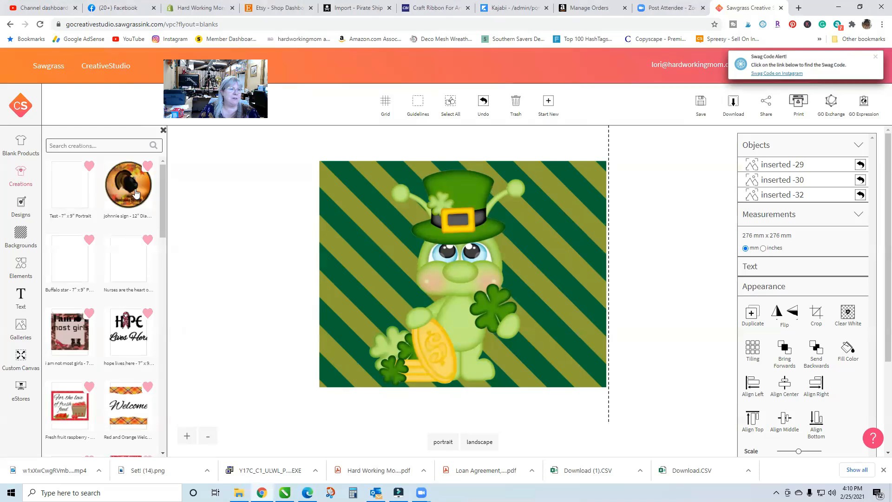
left_click(64, 327)
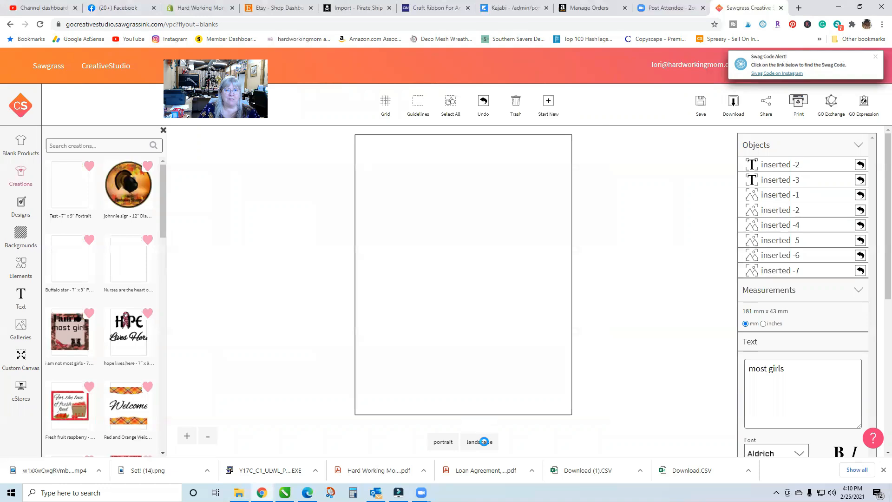
left_click(483, 442)
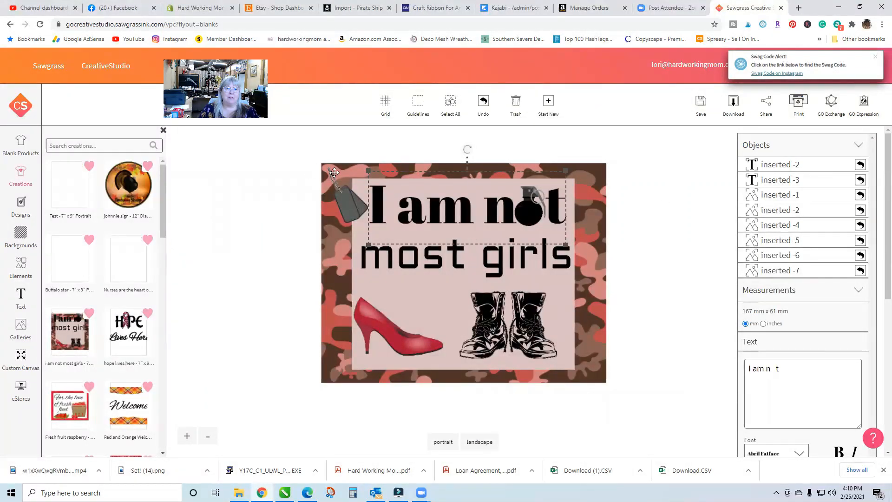
Step: Return to the CreativeStudio home page, open the Test creation from the Blanks folder, and switch it to landscape
left_click(114, 68)
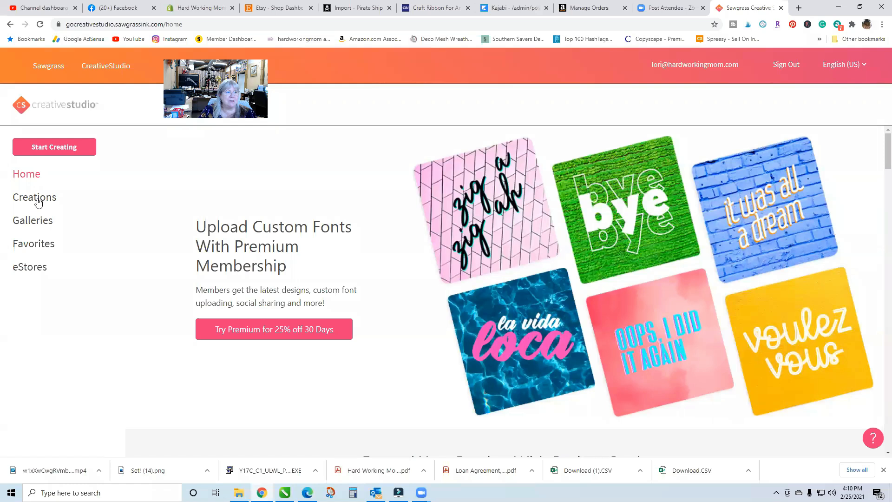
left_click(39, 203)
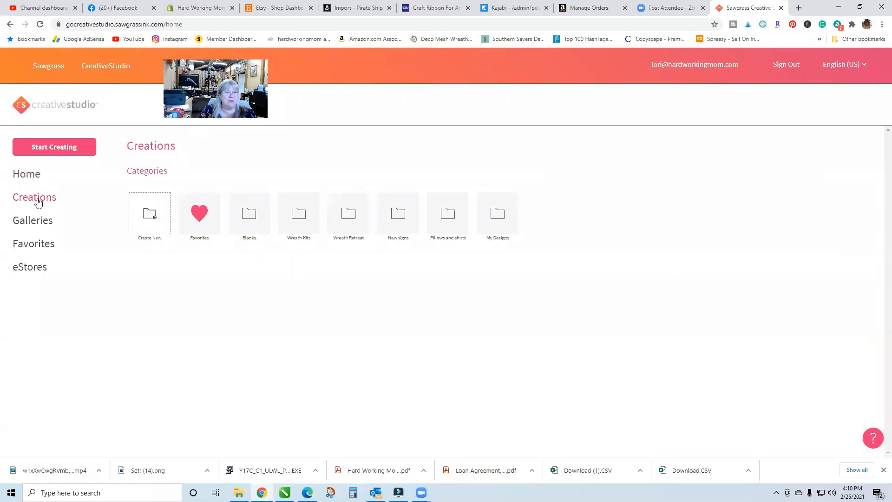
left_click(249, 222)
left_click(172, 326)
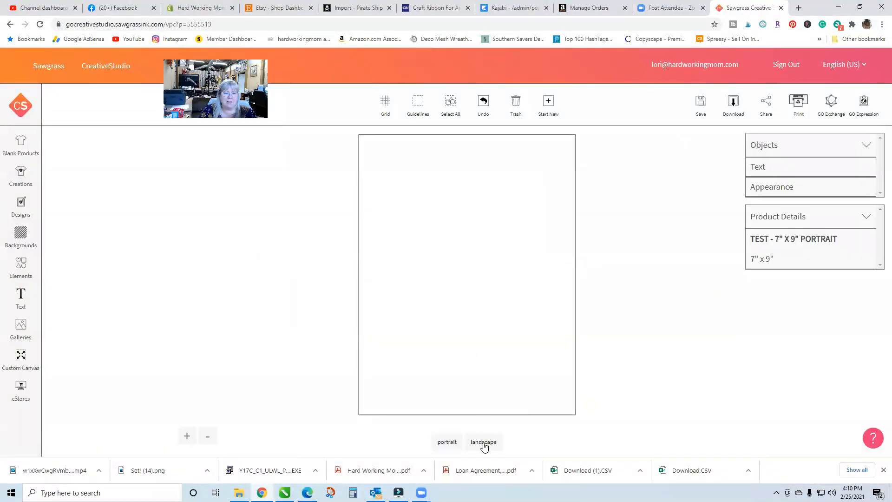
left_click(484, 442)
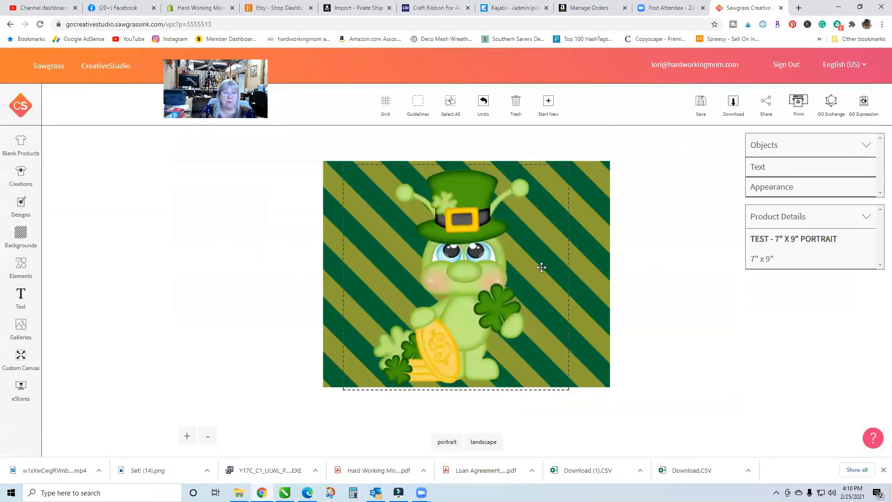